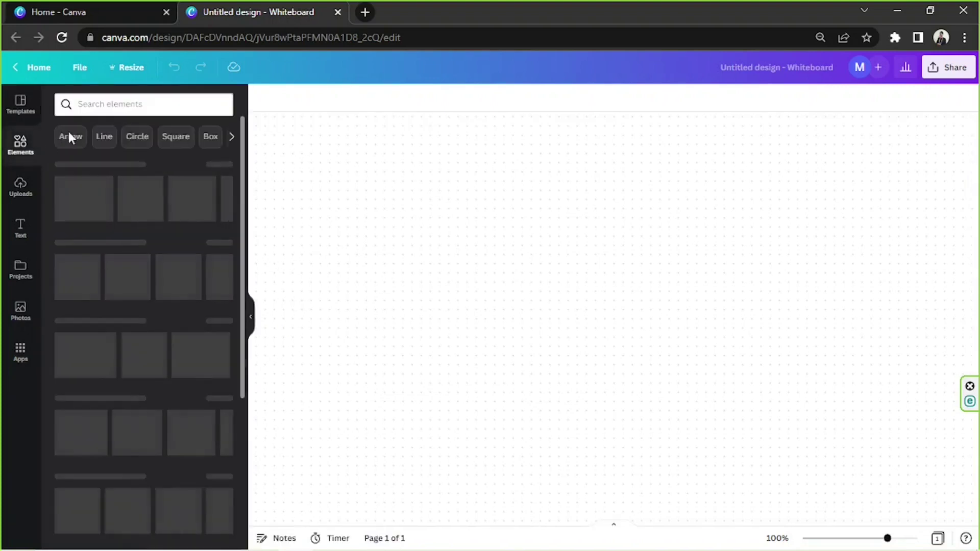
Step: Add a circle shape from an Elements search for 'circle', enlarged and placed near the middle
left_click(101, 105)
type("c")
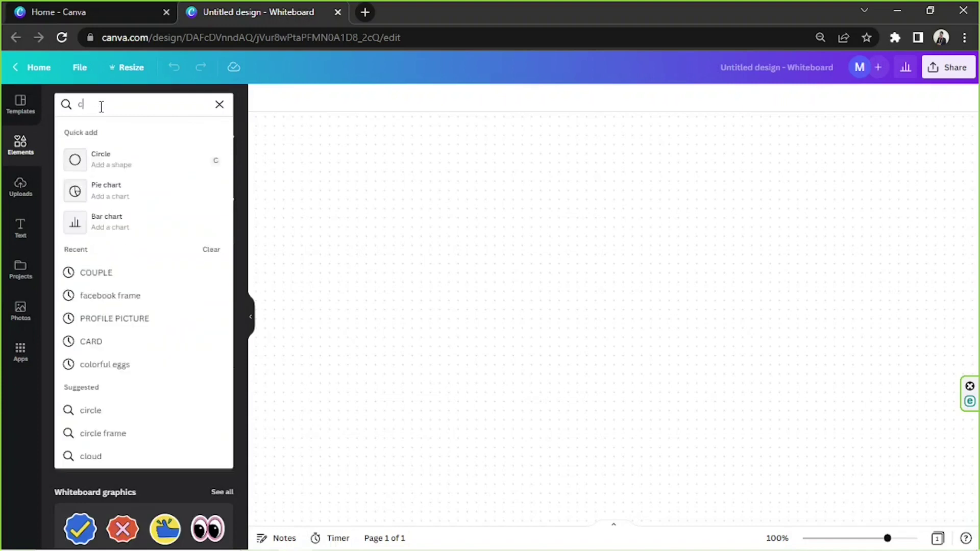
type("ircle")
key("Return")
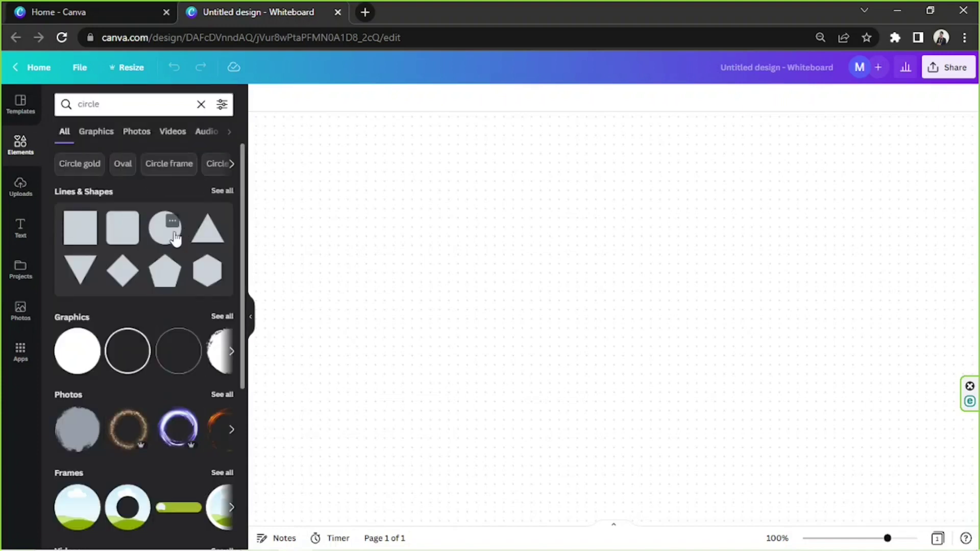
left_click(175, 237)
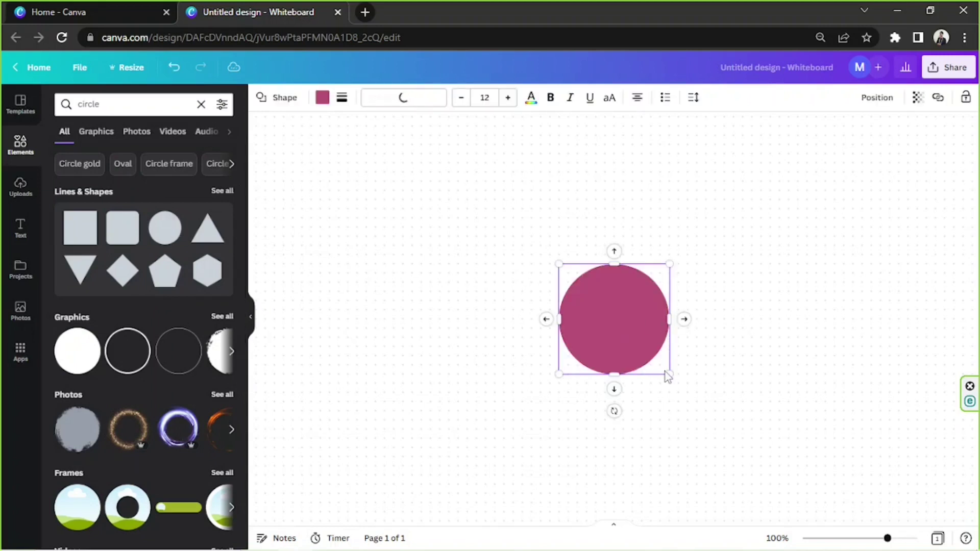
left_click_drag(670, 374, 755, 454)
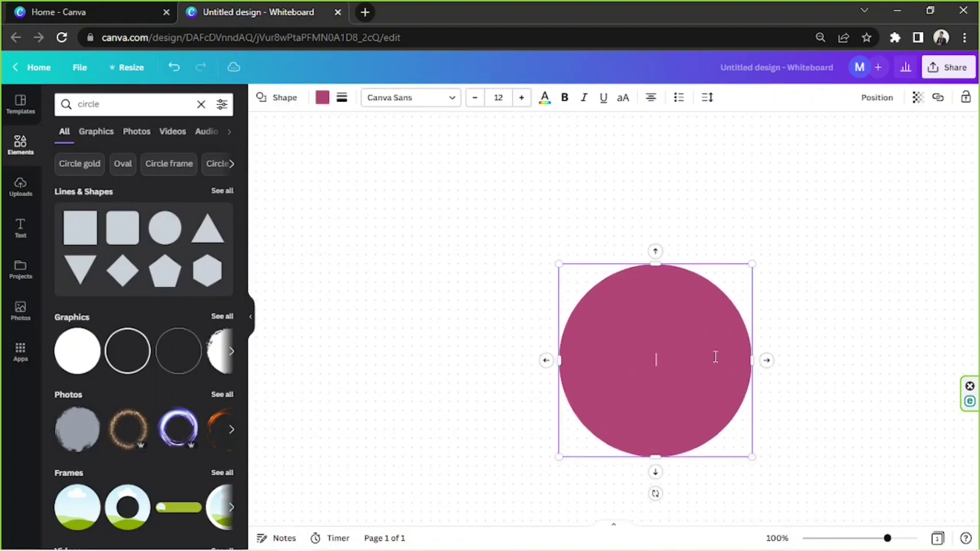
left_click(660, 306)
left_click_drag(660, 306, 623, 280)
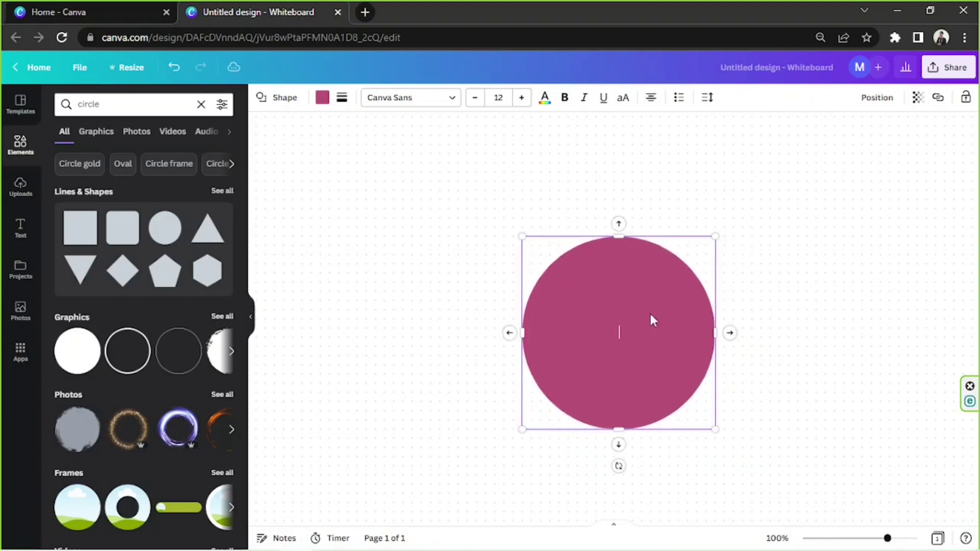
left_click_drag(724, 431, 733, 439)
left_click_drag(675, 365, 657, 338)
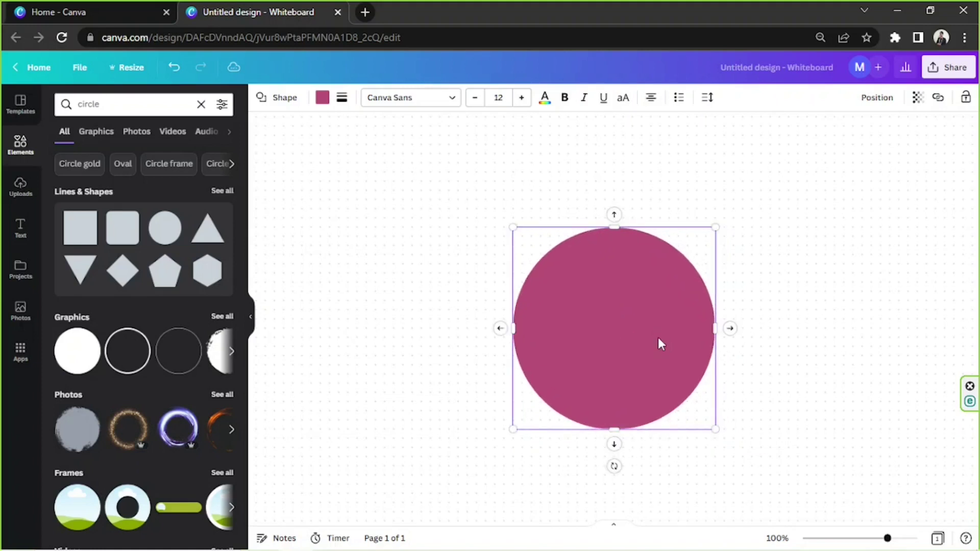
Step: Fill the circle with the light-pink brand colour
left_click(327, 106)
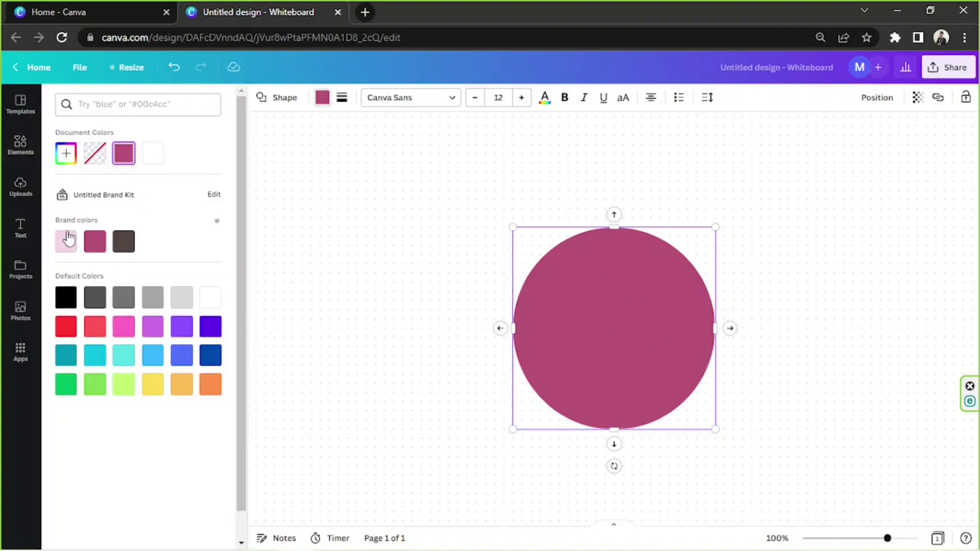
left_click(65, 242)
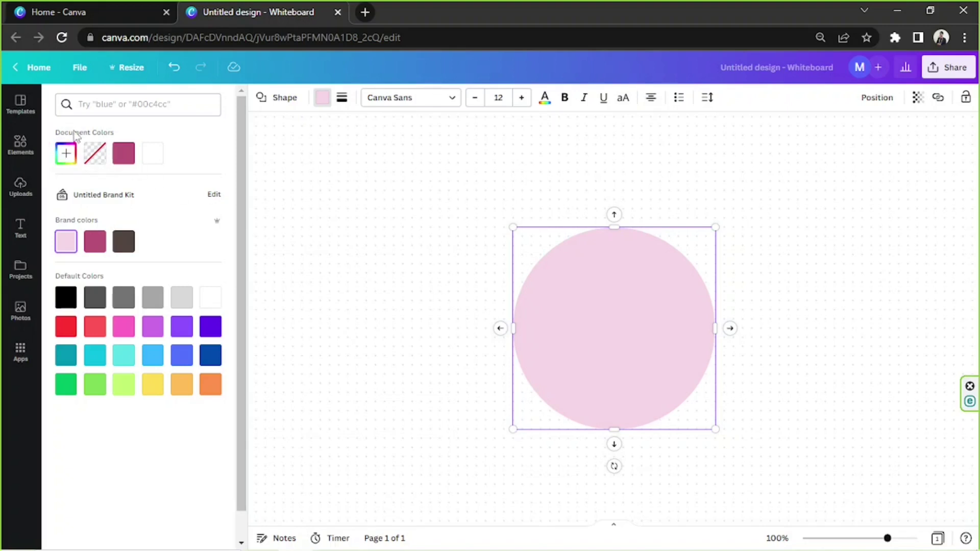
left_click(23, 155)
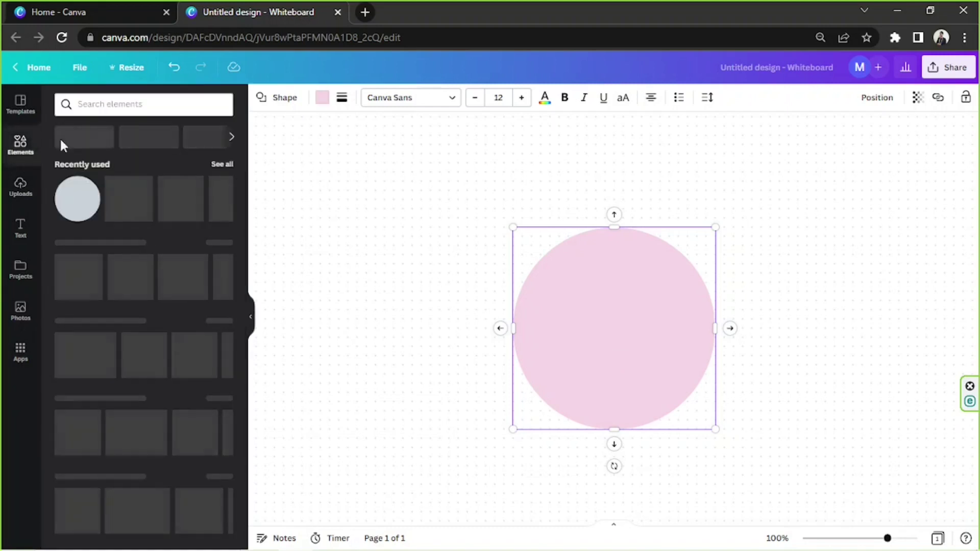
Step: Add the rough-edged brush circle from the 'circle' Graphics results, enlarged and centred over the pink circle
left_click(107, 104)
type("circl")
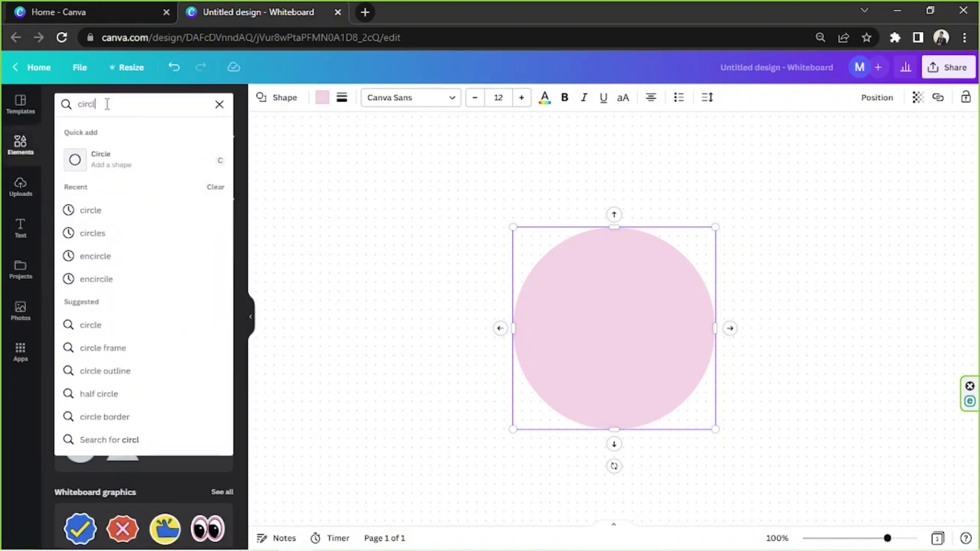
type("e")
key("Return")
left_click(104, 131)
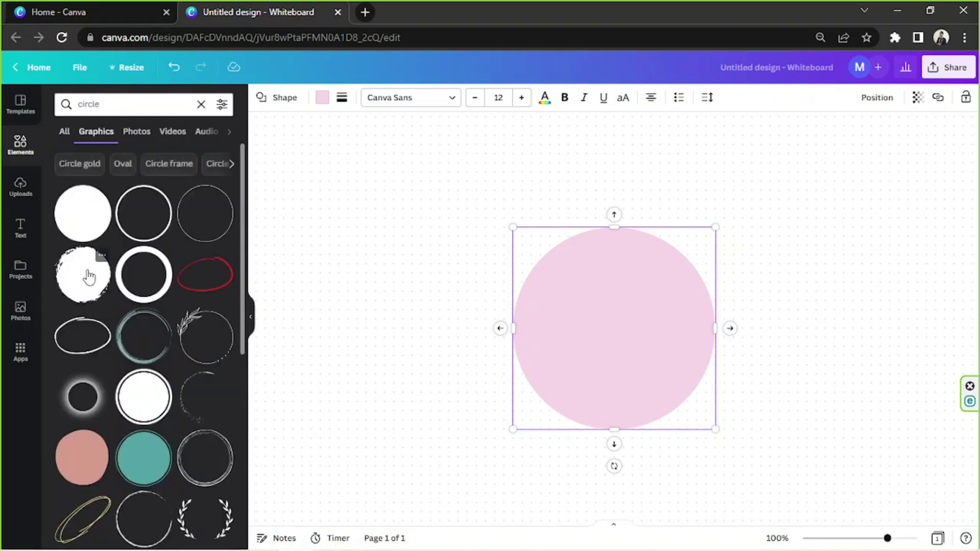
left_click(88, 276)
left_click_drag(700, 404, 706, 413)
left_click_drag(661, 320, 662, 328)
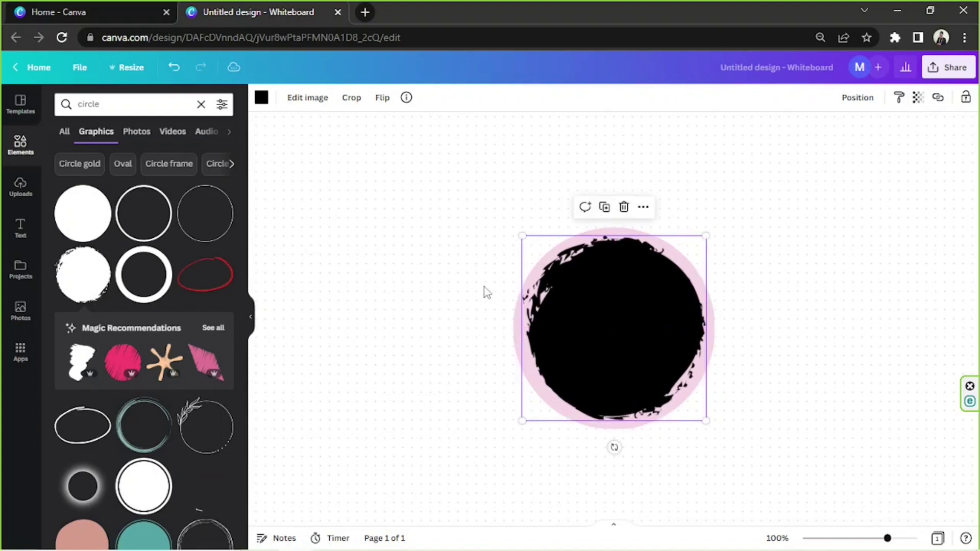
Step: Colour the rough circle with the custom mauve #A48787
left_click(265, 102)
left_click(64, 154)
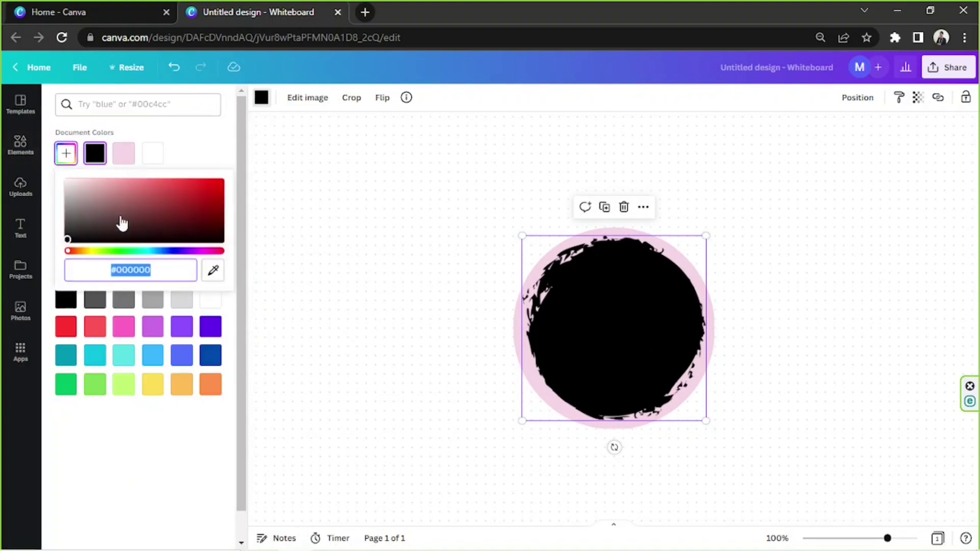
left_click_drag(121, 221, 94, 210)
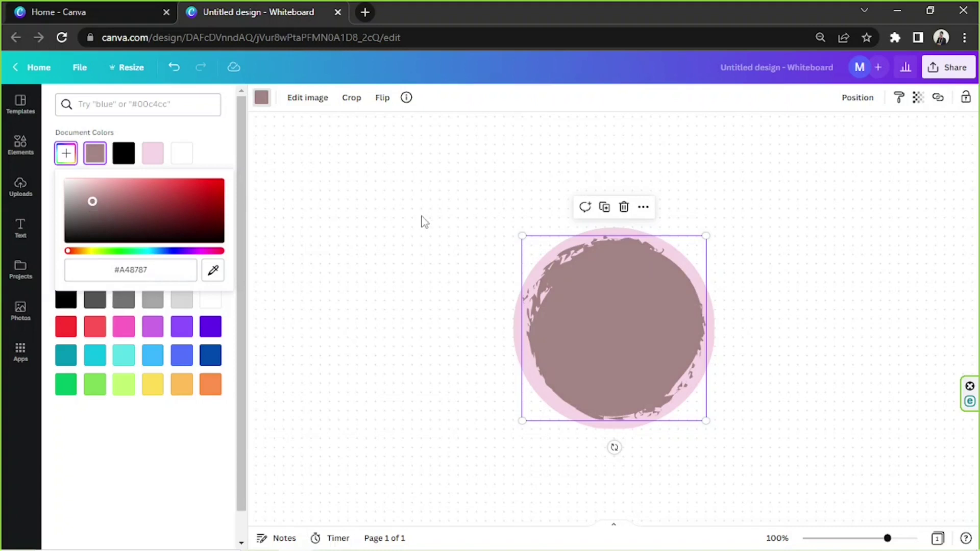
Step: Add a new text box and replace its placeholder with 'Video'
key("Escape")
key("Escape")
key("Escape")
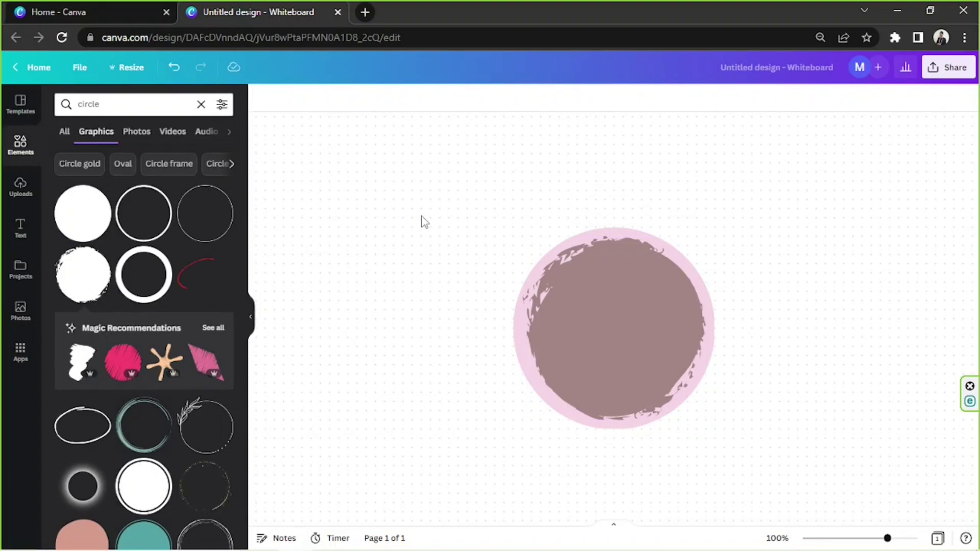
key("t")
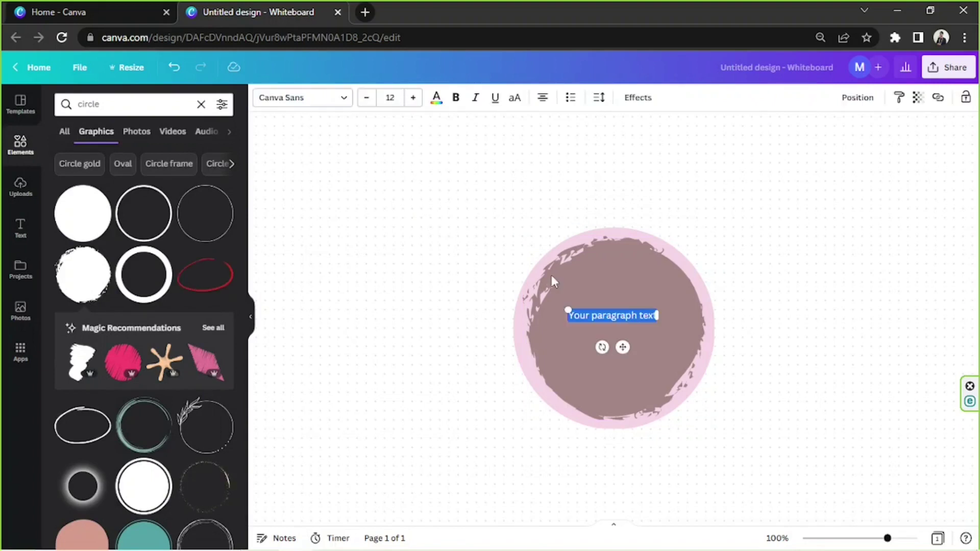
left_click_drag(567, 309, 440, 269)
triple_click(547, 309)
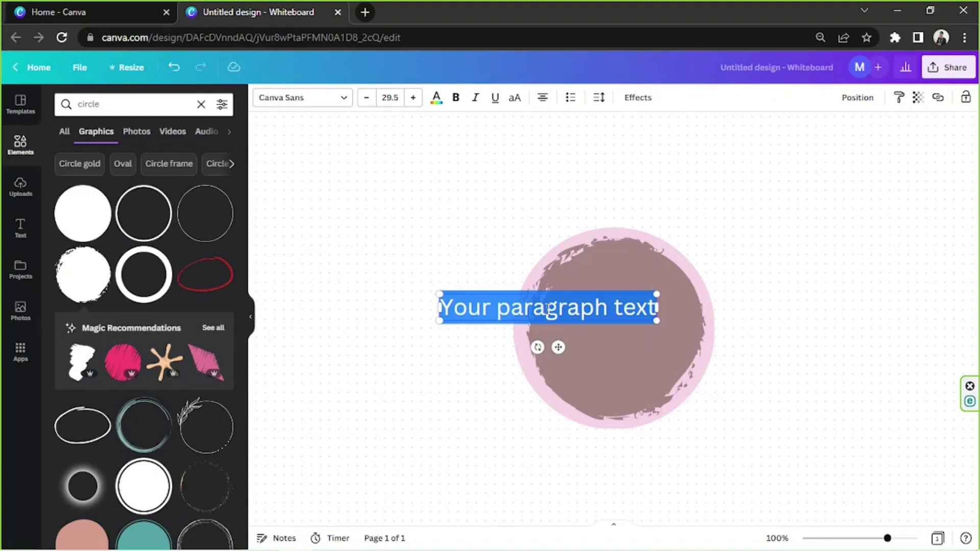
type("Vd")
key("BackSpace")
type("ide")
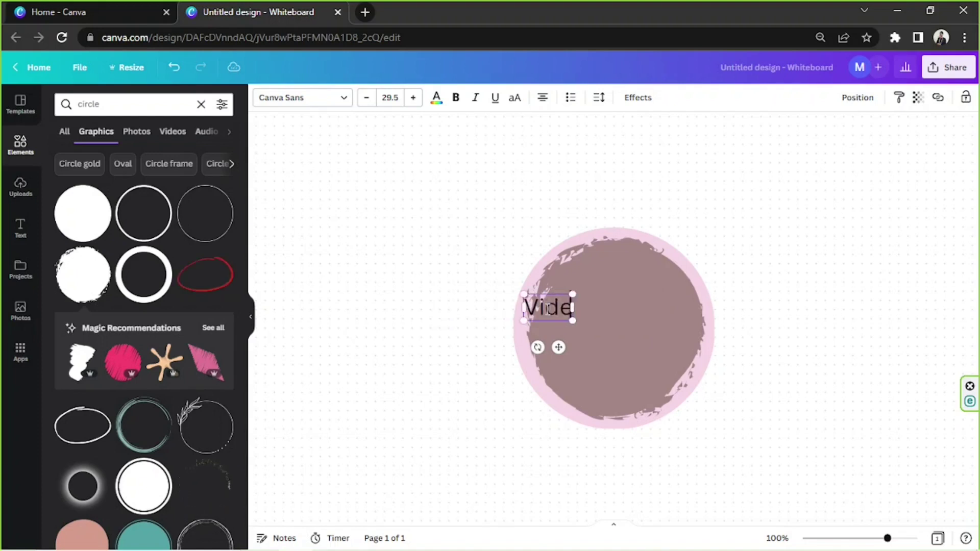
type("o")
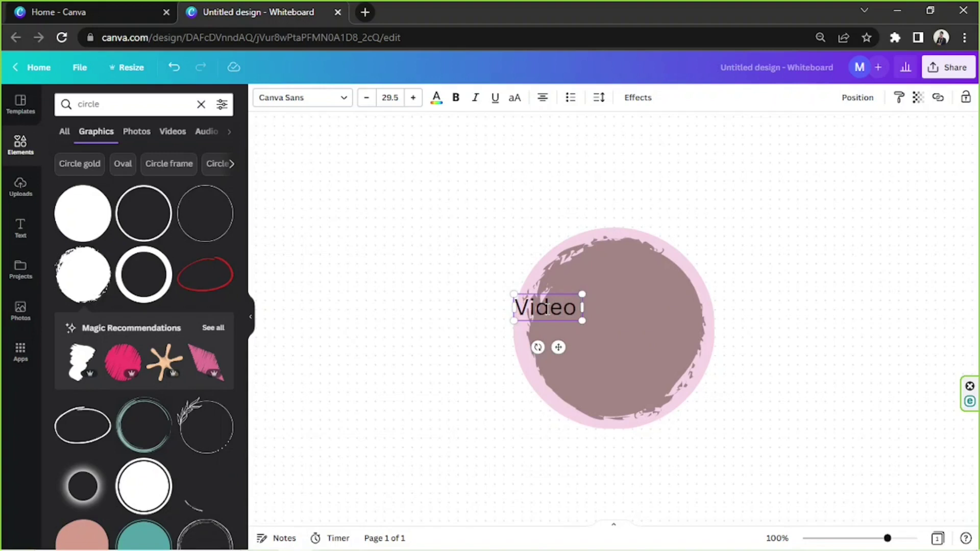
type(" Pro")
key("BackSpace")
key("BackSpace")
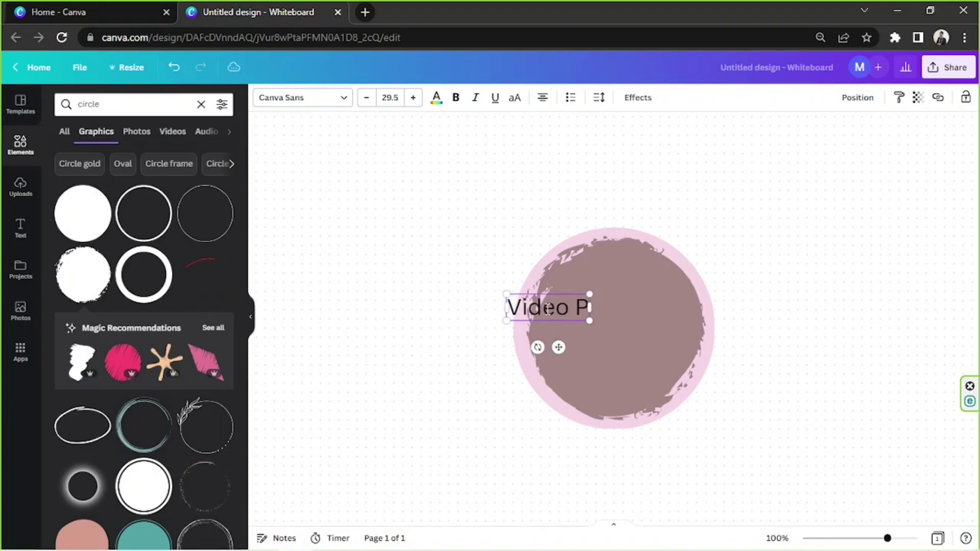
key("BackSpace")
key("BackSpace")
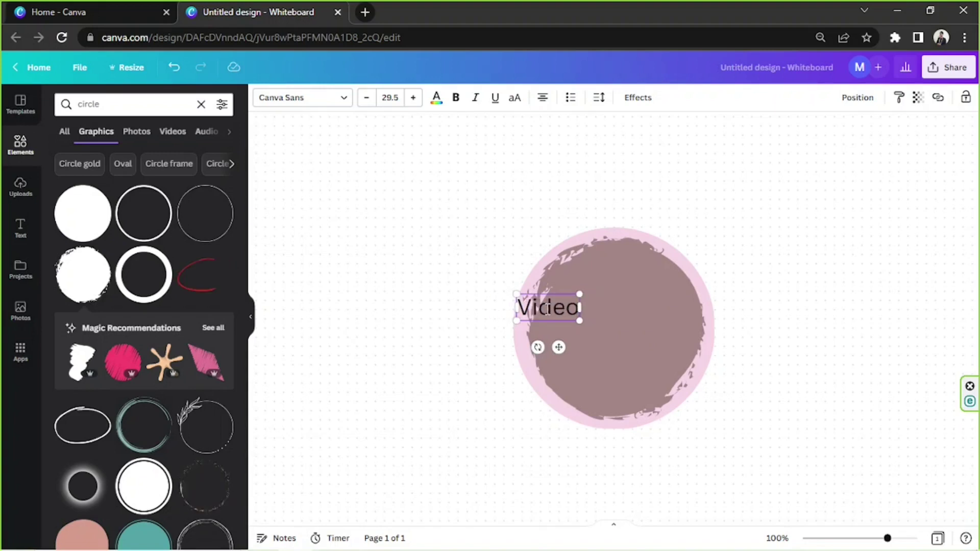
Step: Enlarge the Video text to size 57.2 and centre it on the mauve circle
left_click_drag(508, 291, 459, 269)
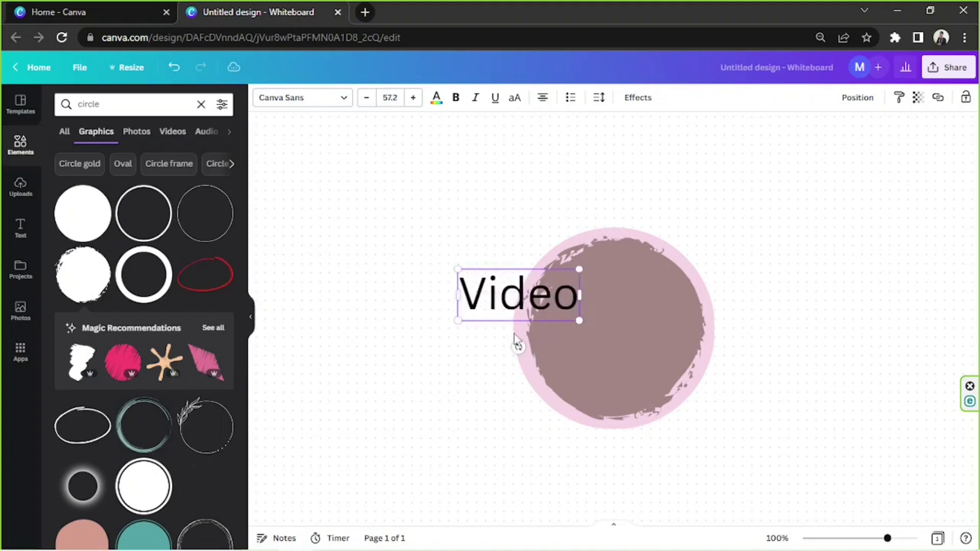
left_click(577, 298)
left_click_drag(524, 322, 612, 335)
Step: Try several Handwriting fonts on the Video text and settle on Golden
left_click(316, 106)
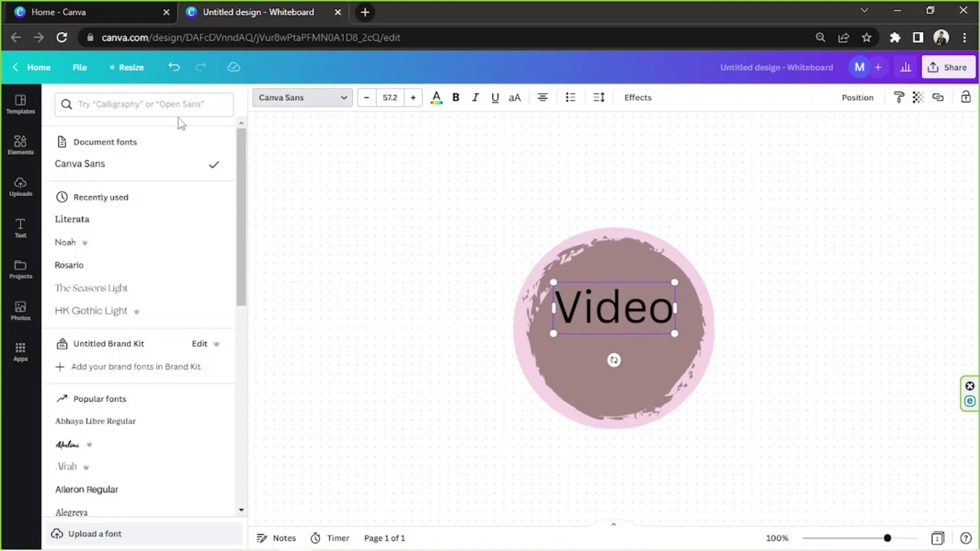
left_click(170, 104)
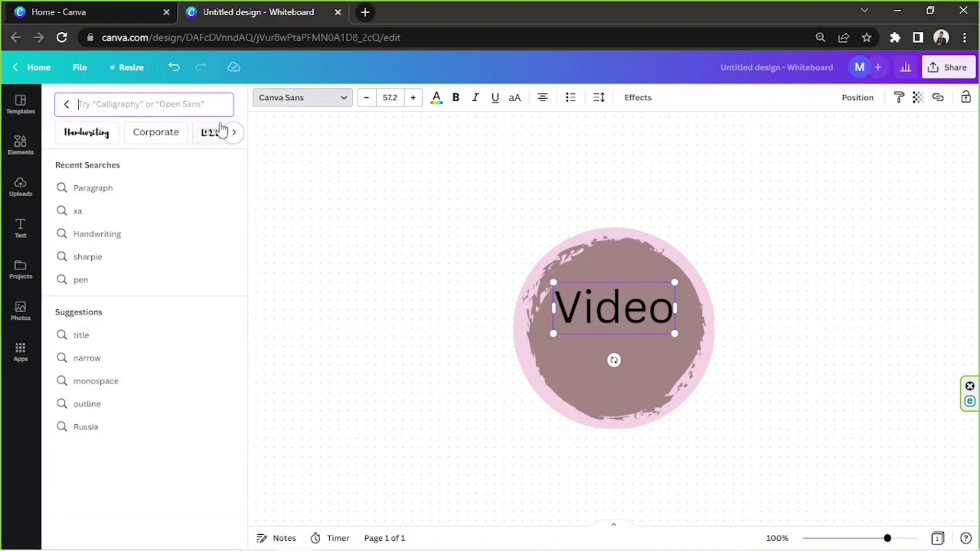
left_click(100, 132)
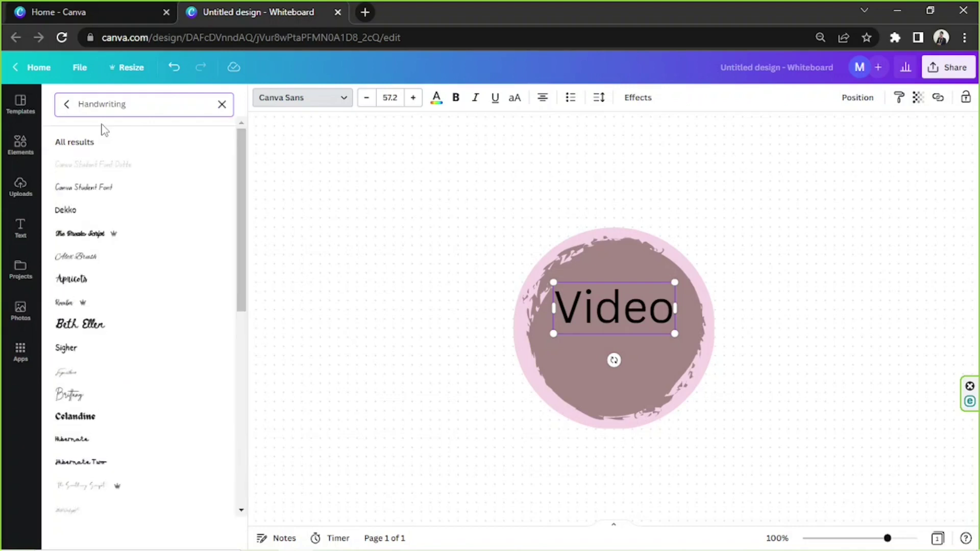
left_click(79, 377)
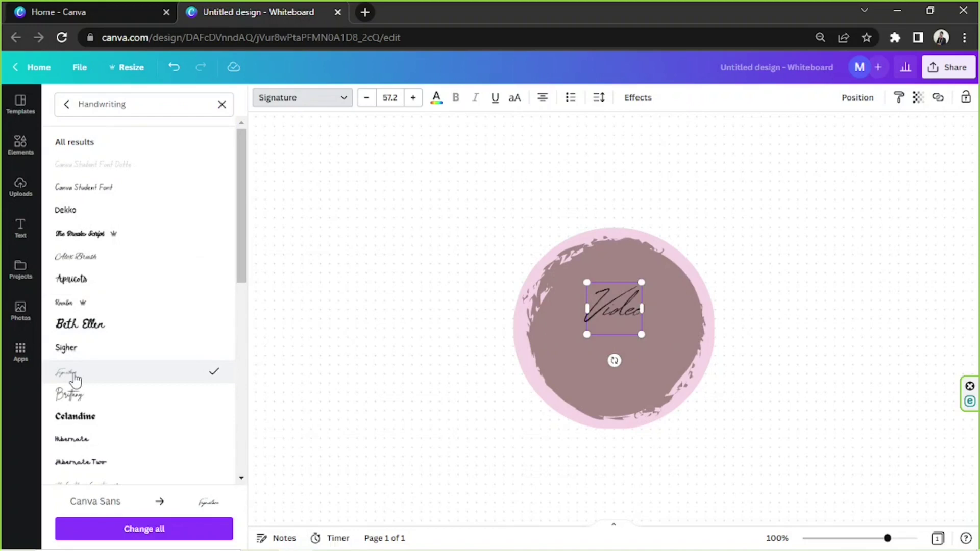
scroll(72, 377, "down", 4)
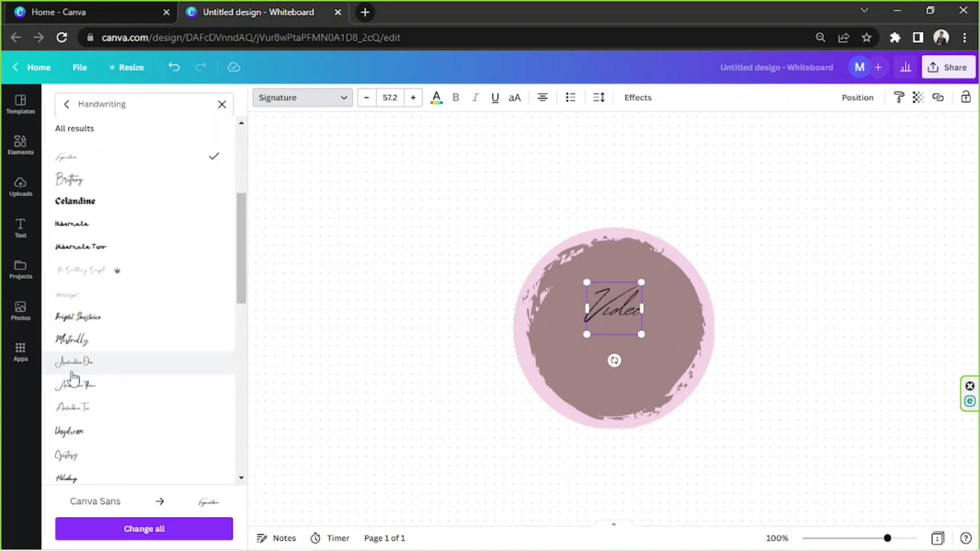
scroll(97, 340, "down", 3)
scroll(101, 336, "down", 3)
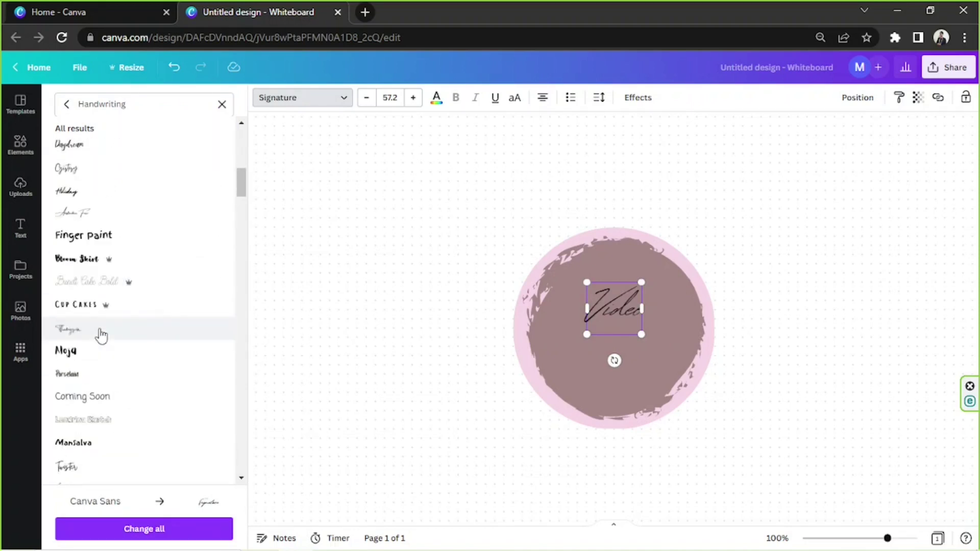
left_click(78, 284)
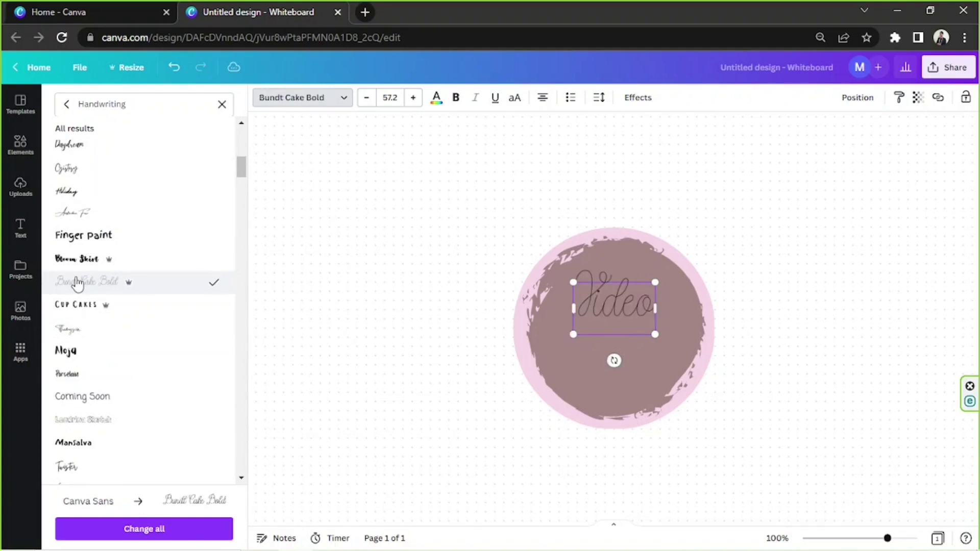
scroll(78, 284, "down", 5)
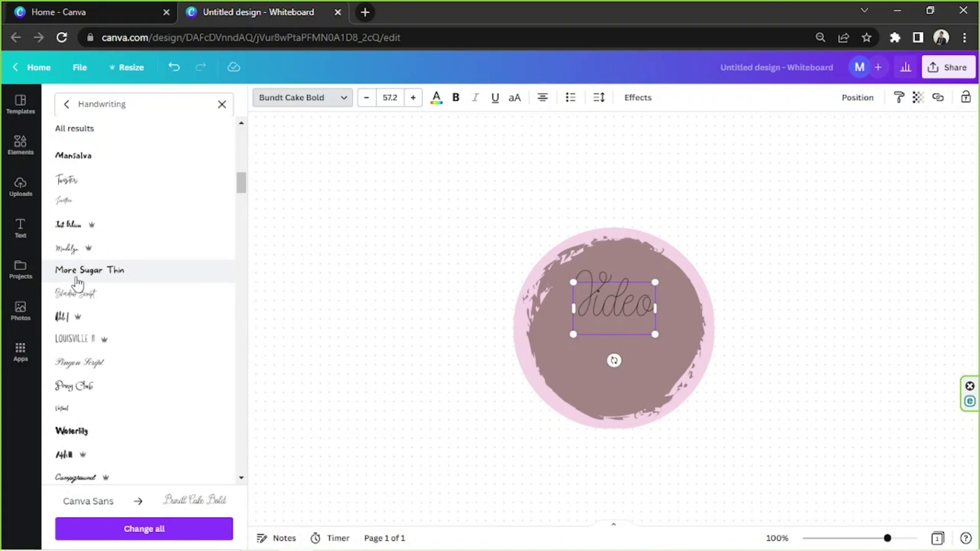
scroll(78, 283, "down", 4)
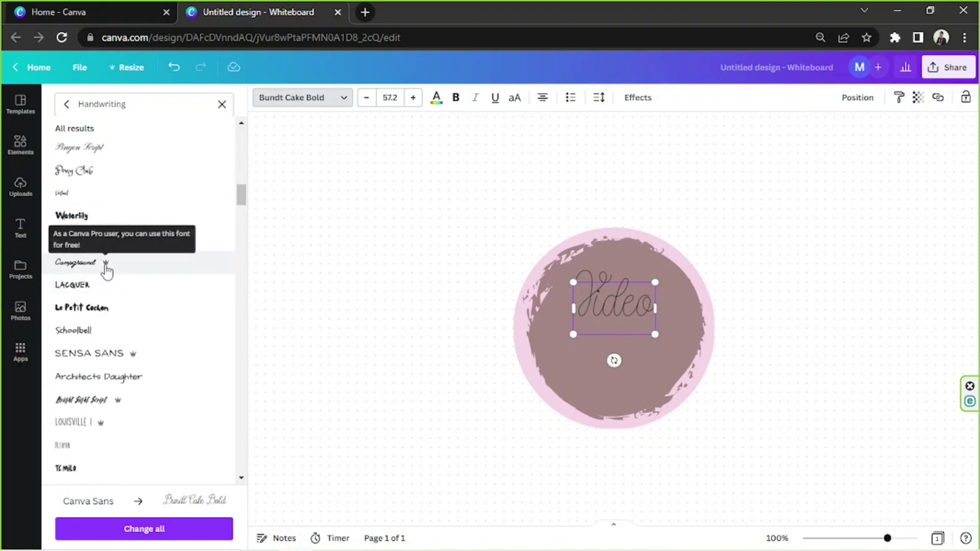
scroll(106, 272, "down", 3)
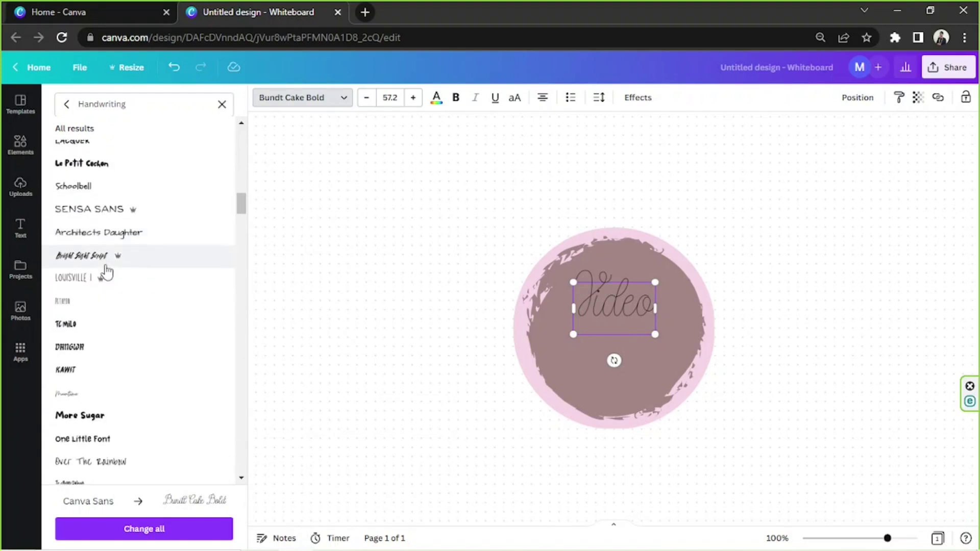
scroll(106, 272, "down", 3)
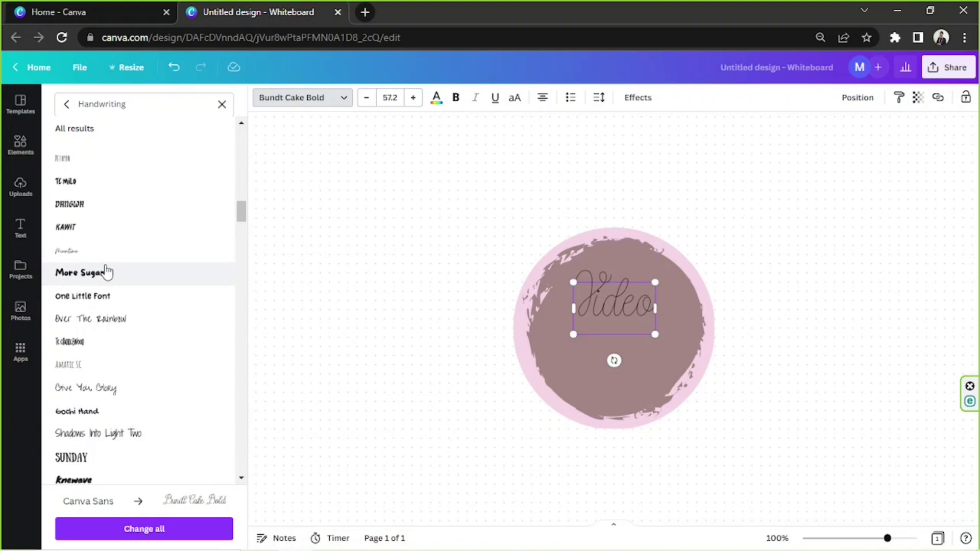
scroll(107, 272, "down", 3)
scroll(106, 272, "down", 3)
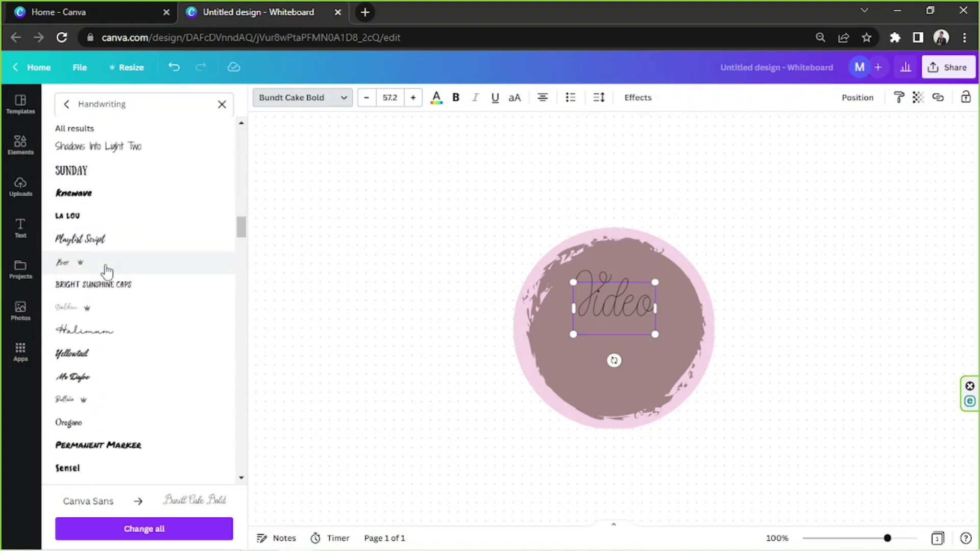
left_click(102, 329)
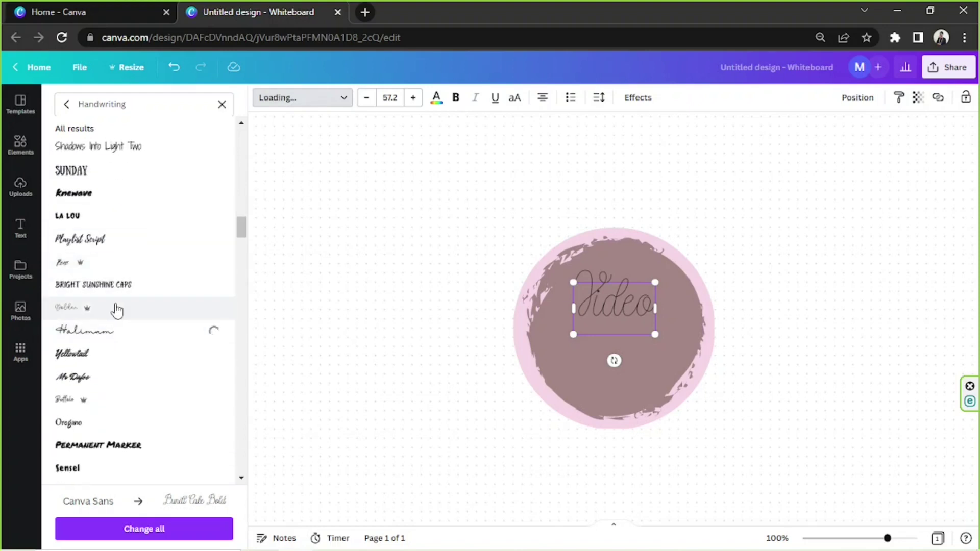
left_click(117, 309)
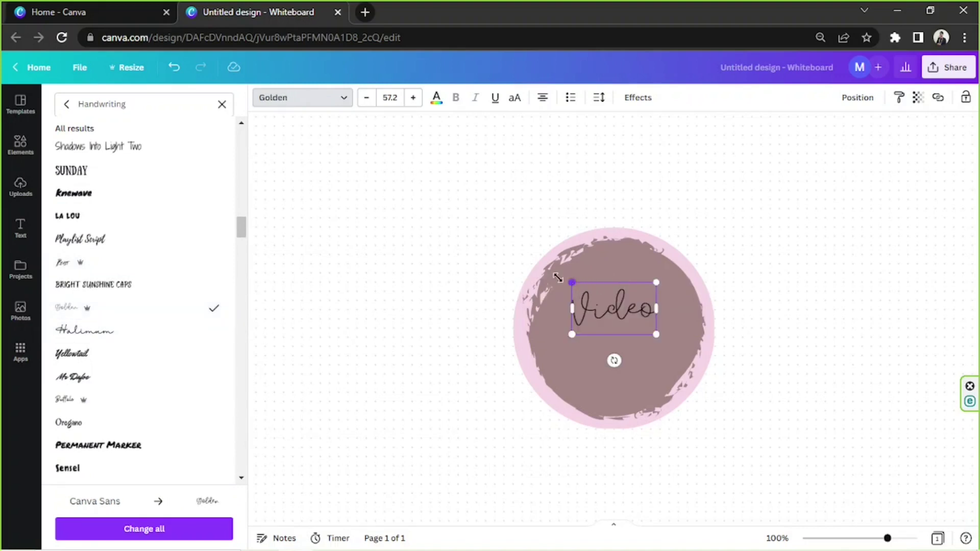
Step: Resize the Video text to about 90.8 and centre it on the circle
left_click_drag(558, 277, 504, 239)
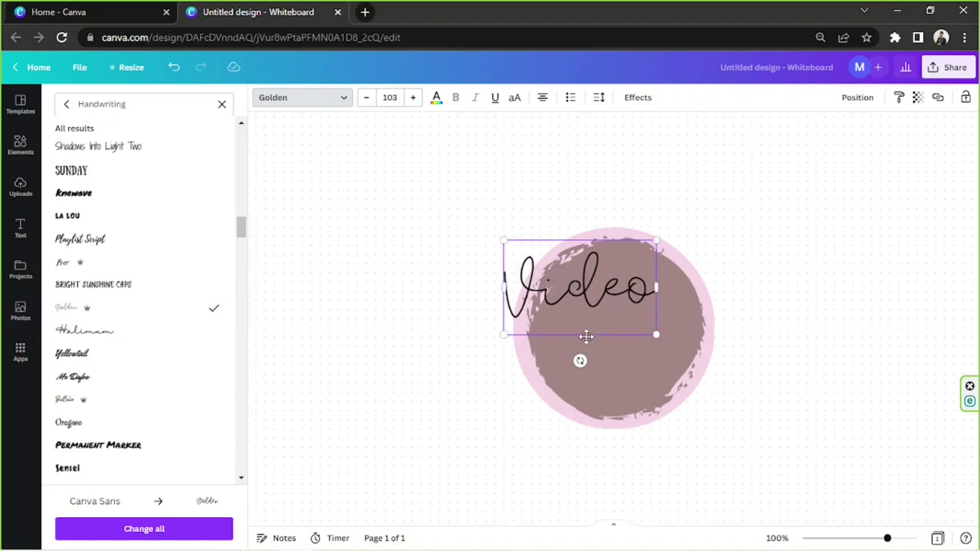
left_click_drag(586, 337, 620, 360)
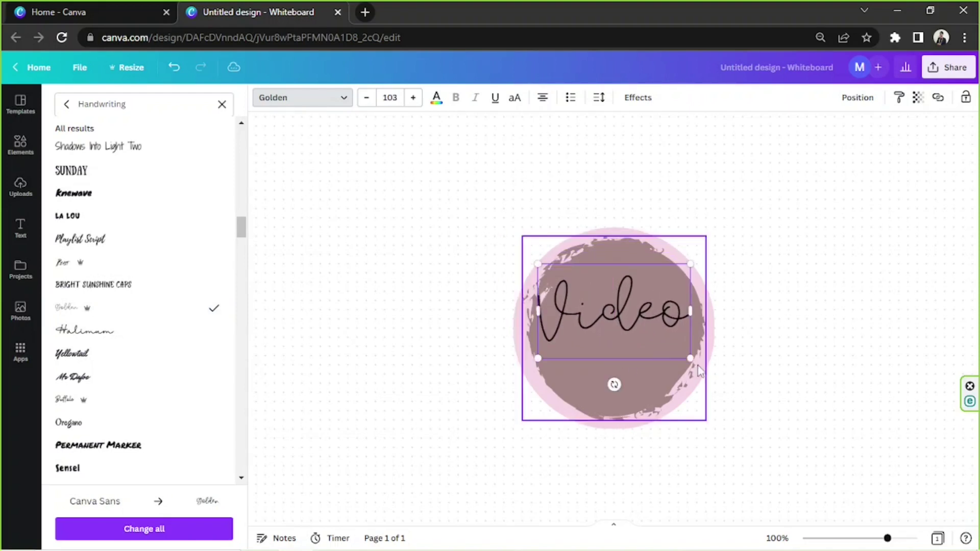
left_click_drag(690, 358, 645, 357)
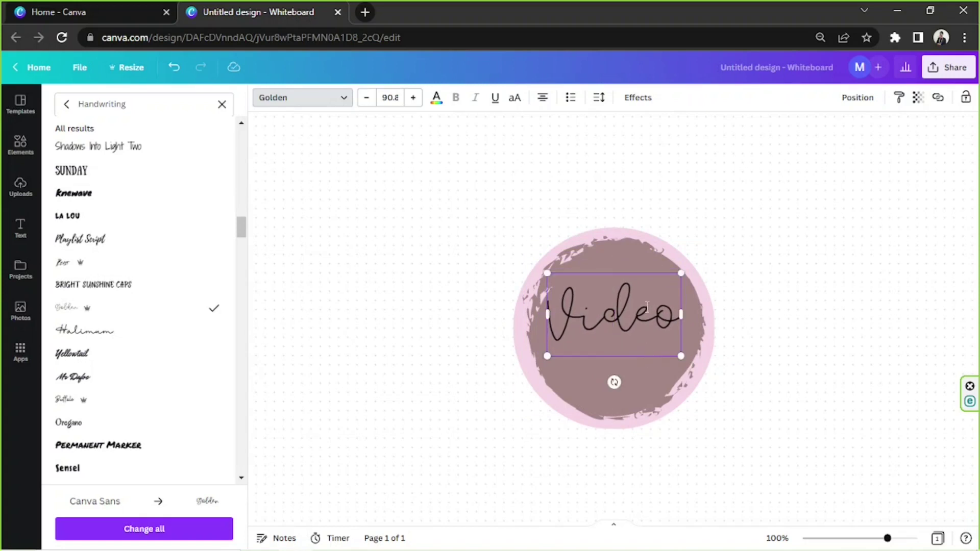
Step: Change the brush circle's colour to the lighter mauve #AD8F8F, undoing an accidental resize
left_click(643, 247)
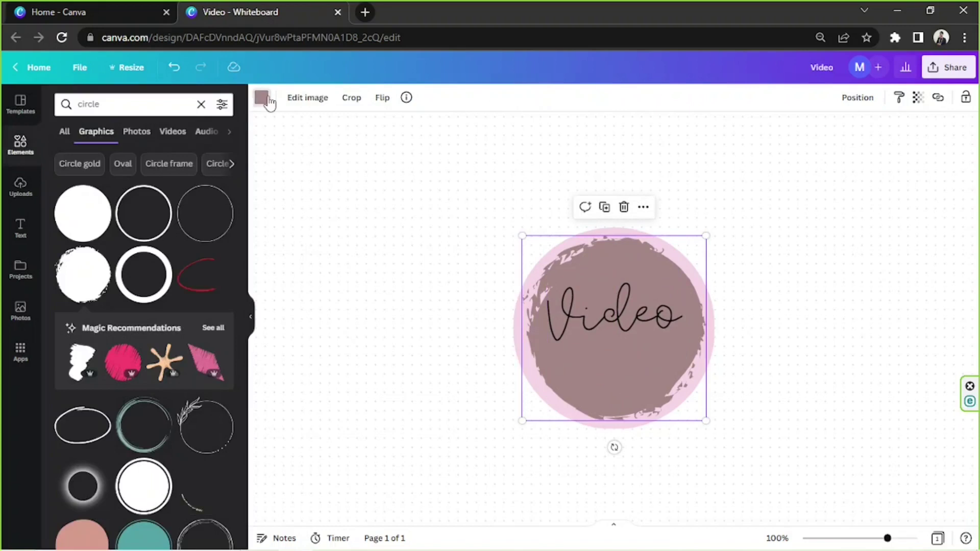
left_click(263, 98)
left_click(68, 155)
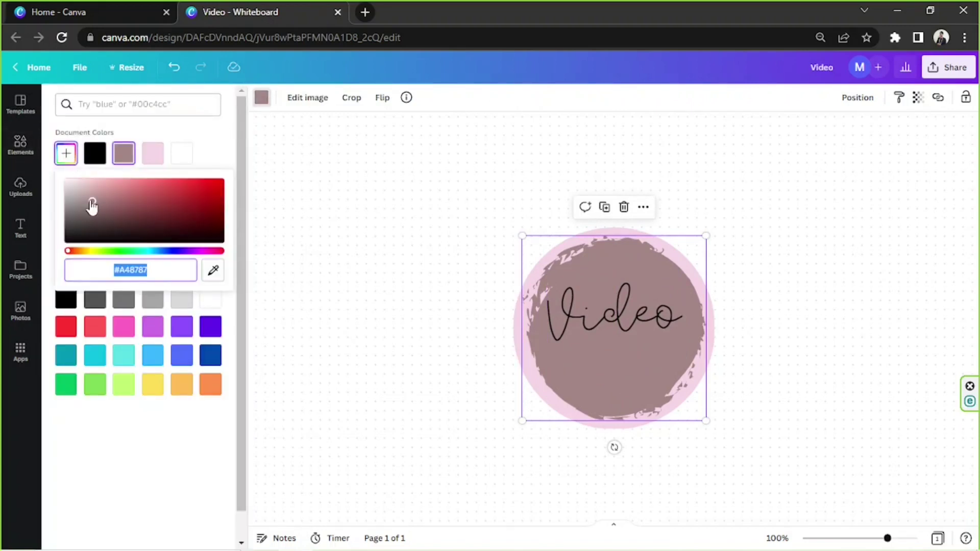
left_click_drag(93, 206, 77, 201)
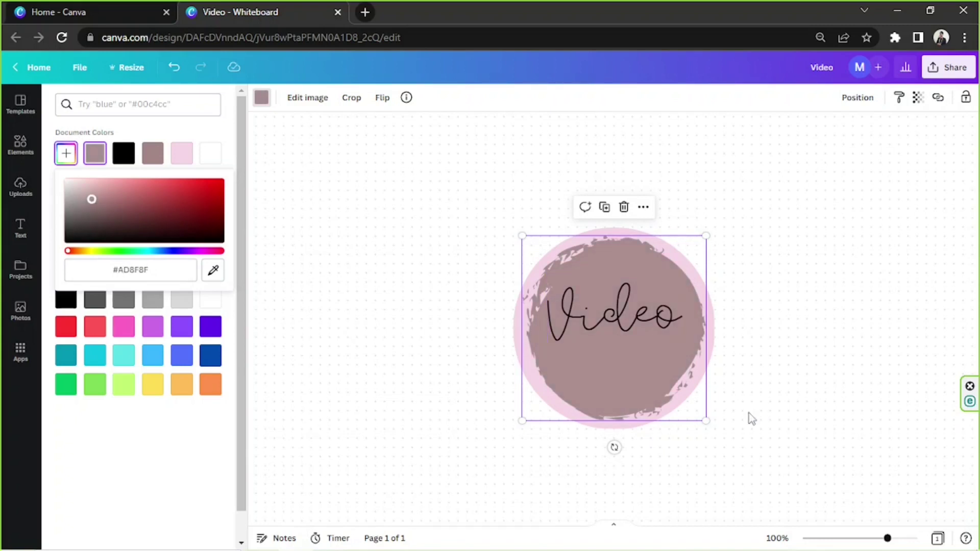
left_click(703, 413)
left_click_drag(704, 413, 700, 409)
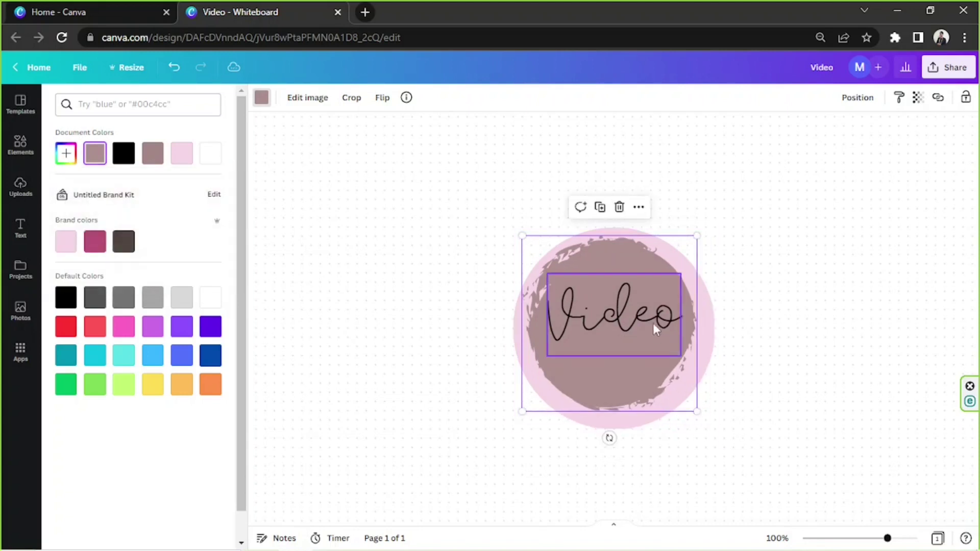
key("ctrl+z")
Step: Shrink the Video text slightly and recentre it over the circle
left_click(676, 345)
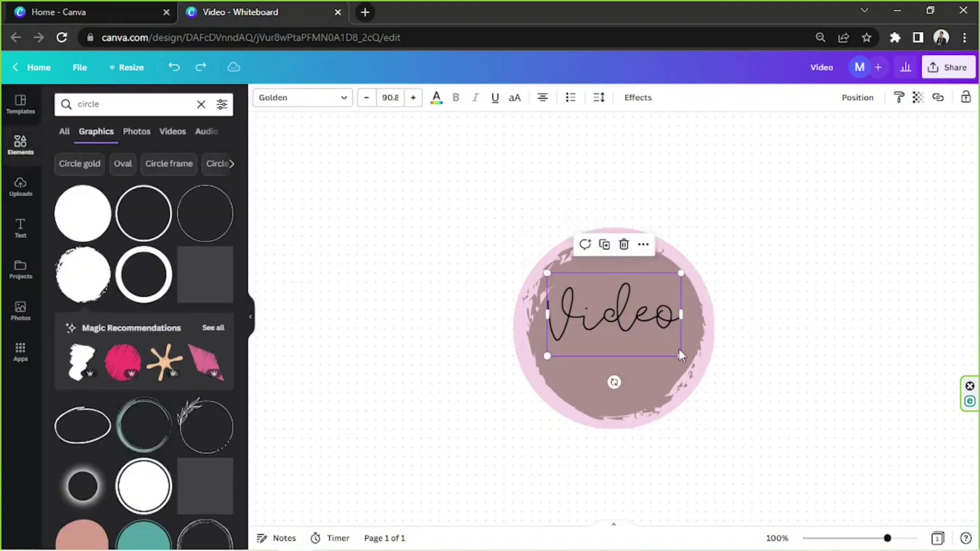
left_click_drag(681, 355, 669, 347)
left_click_drag(598, 321, 603, 322)
Step: Add a second, narrow text box for the word 'process' below Video
left_click(575, 377)
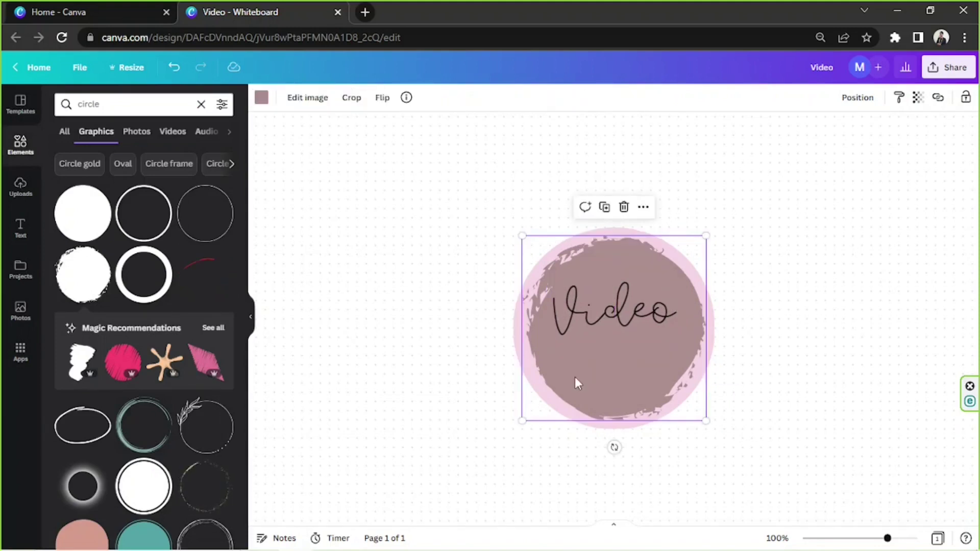
key("t")
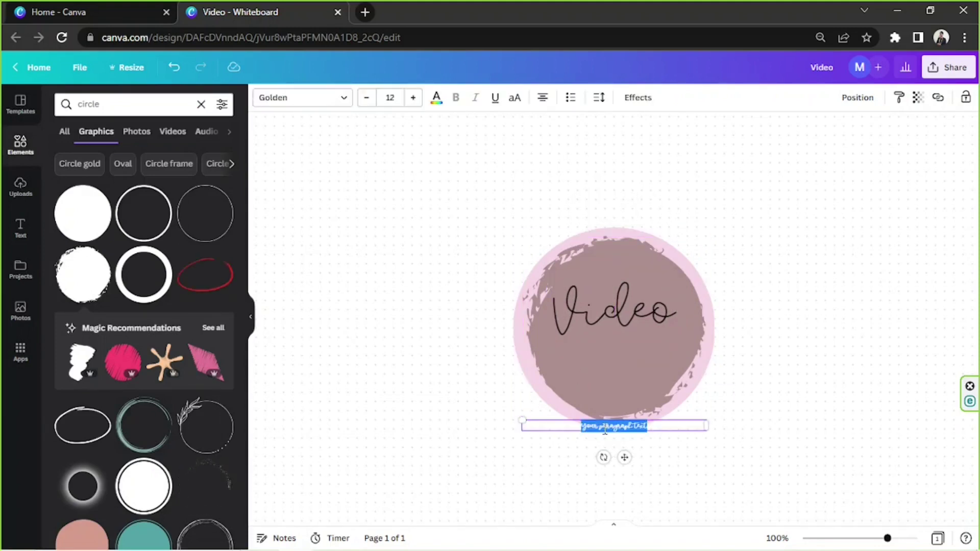
key("BackSpace")
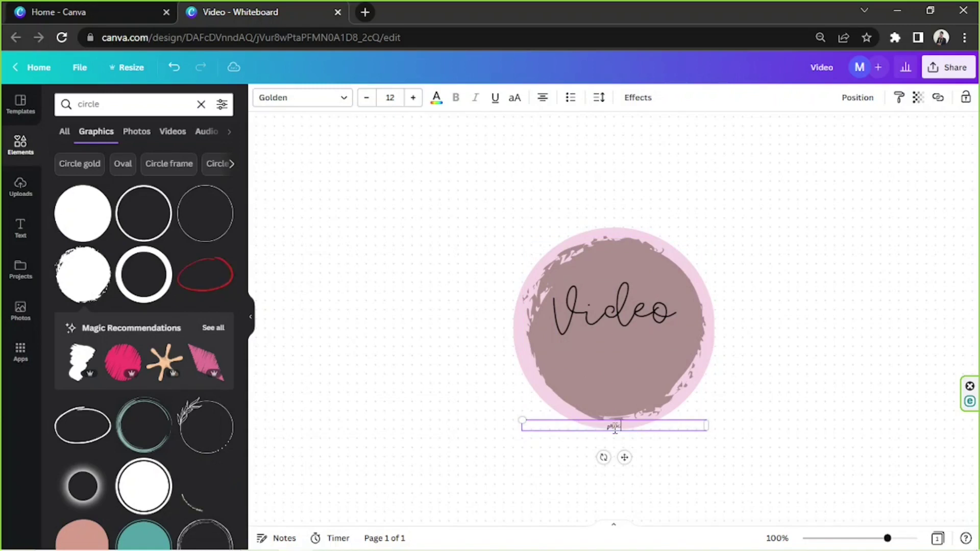
left_click_drag(706, 425, 654, 366)
Step: Try several handwriting fonts on the process text, settling on Sue Ellen Francisco
left_click(326, 100)
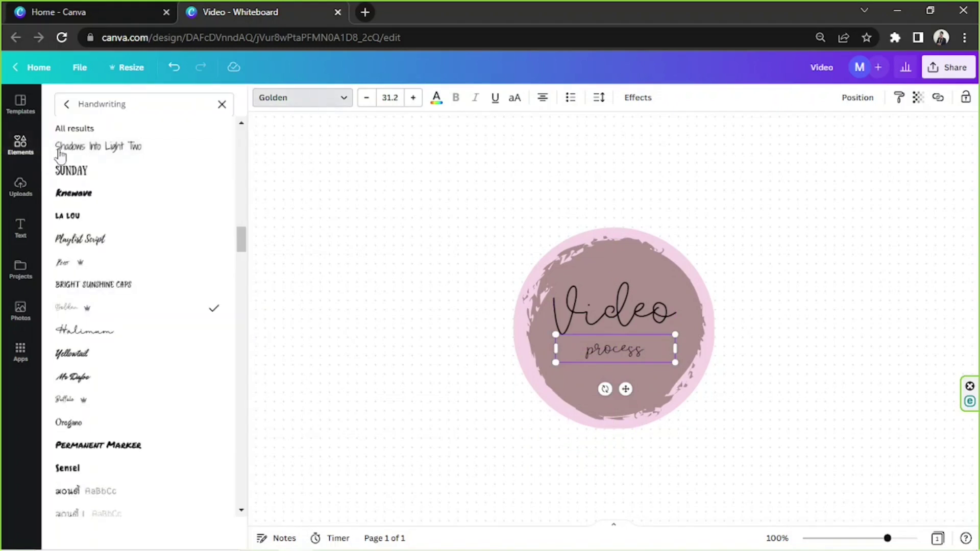
left_click(141, 172)
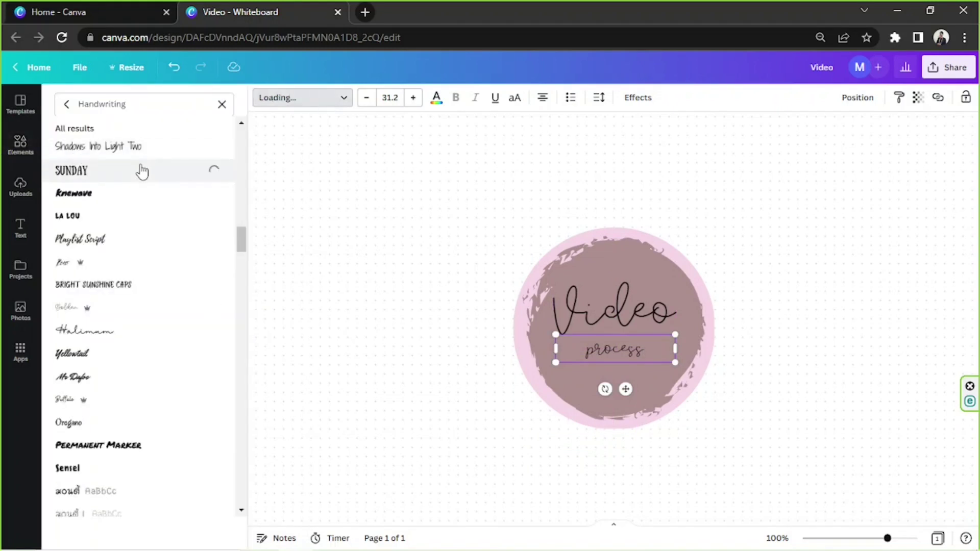
left_click(135, 213)
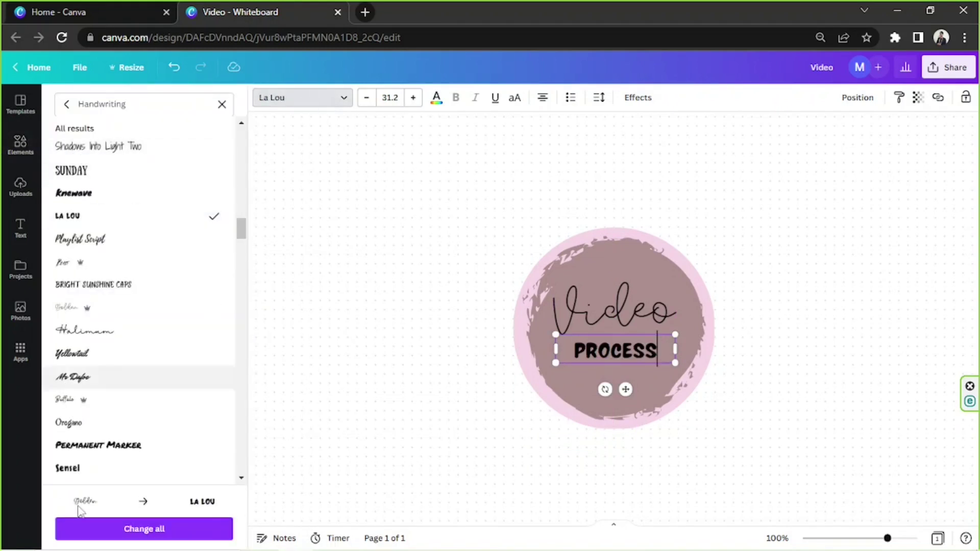
scroll(91, 478, "down", 5)
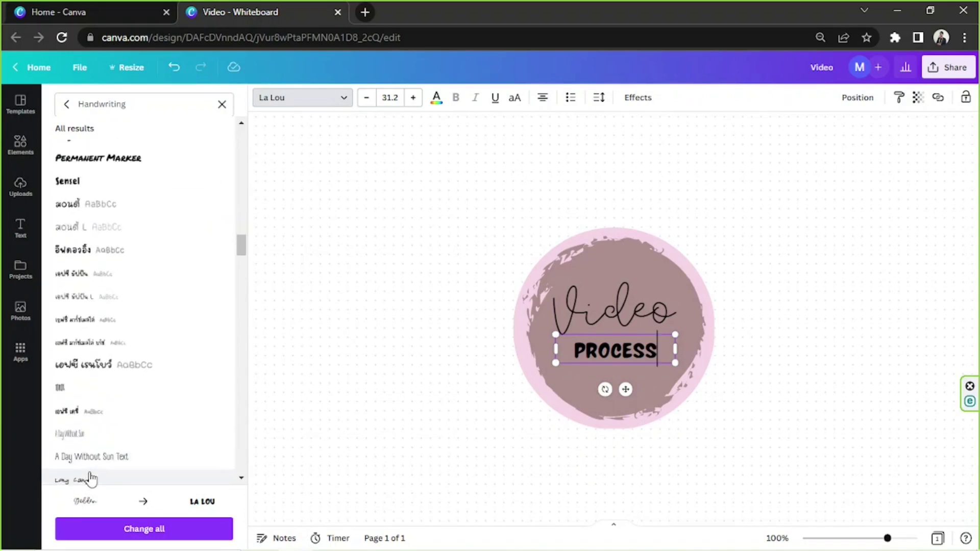
left_click(159, 276)
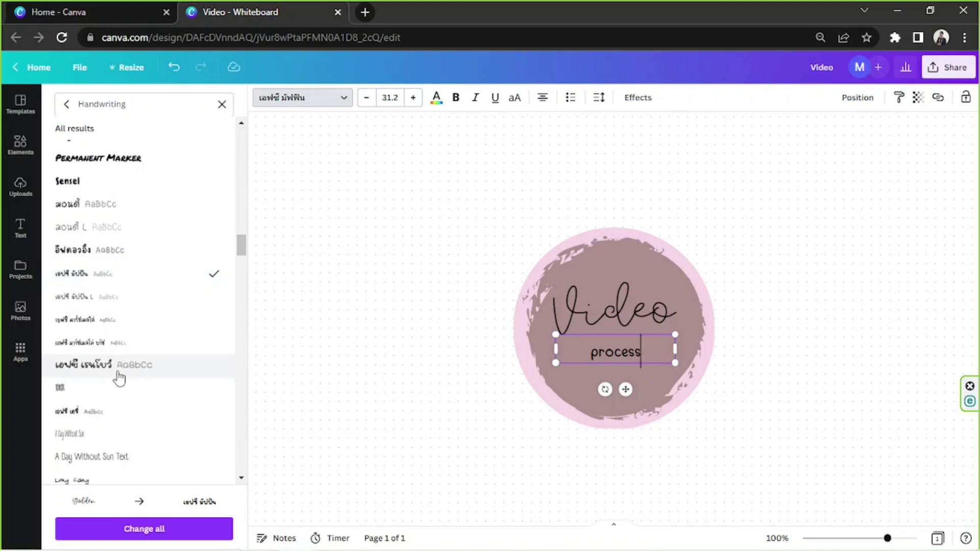
left_click(116, 389)
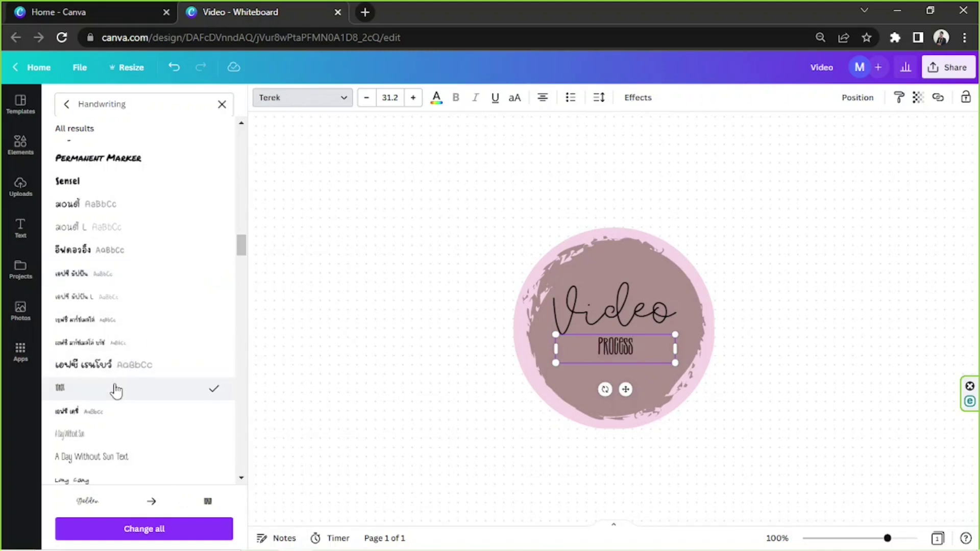
scroll(115, 390, "down", 4)
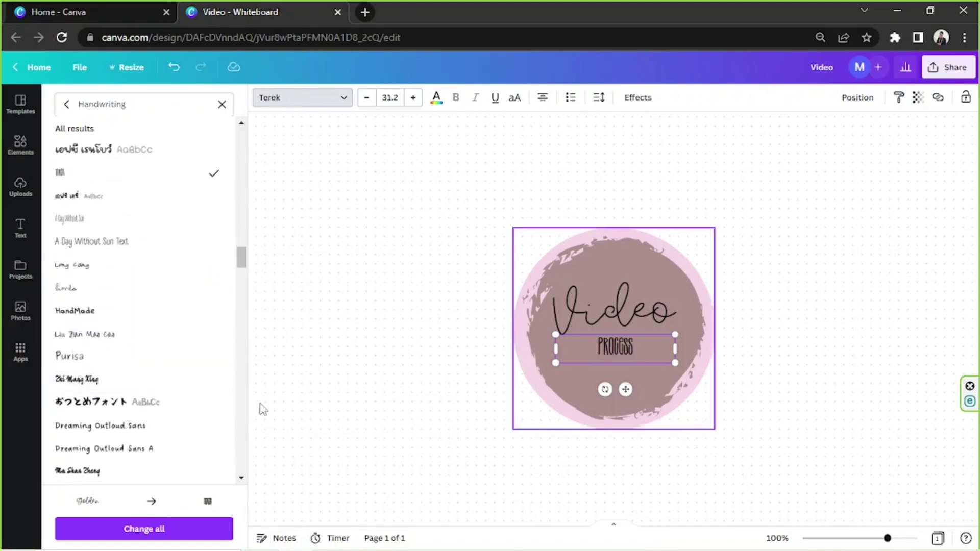
left_click(147, 430)
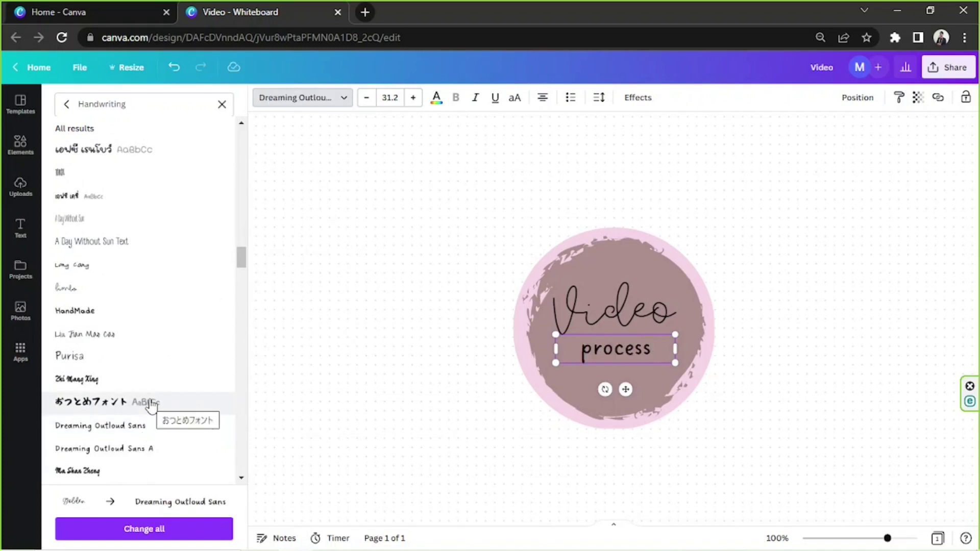
scroll(152, 405, "down", 1)
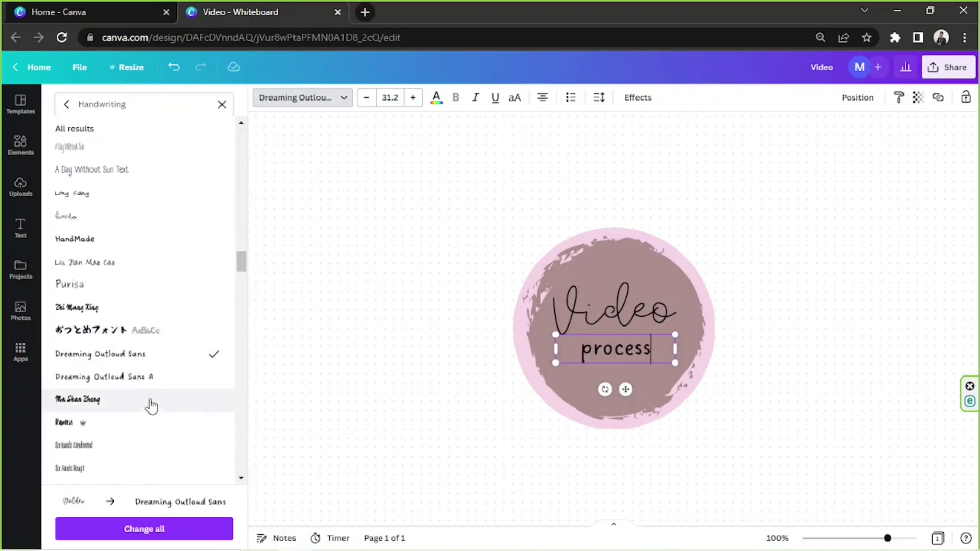
scroll(151, 407, "down", 4)
scroll(151, 406, "down", 4)
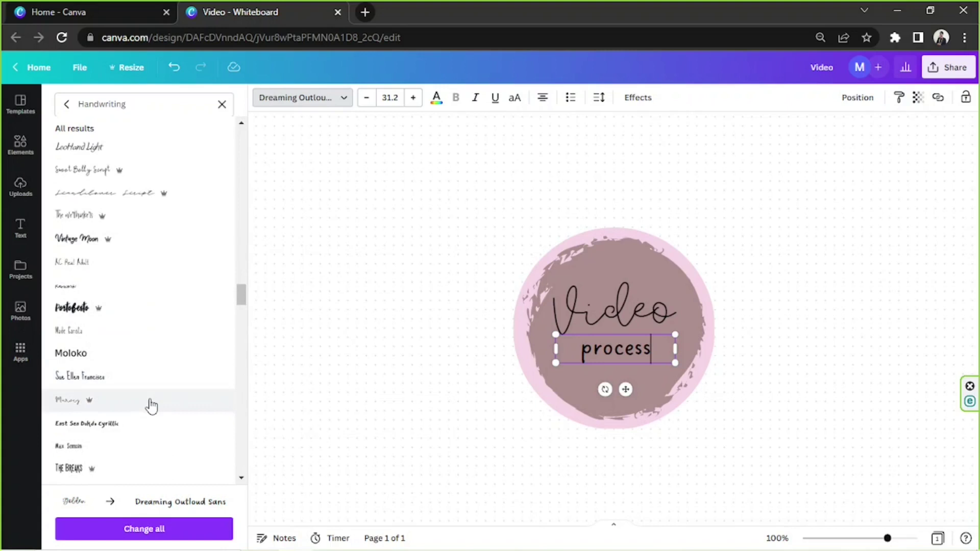
left_click(161, 376)
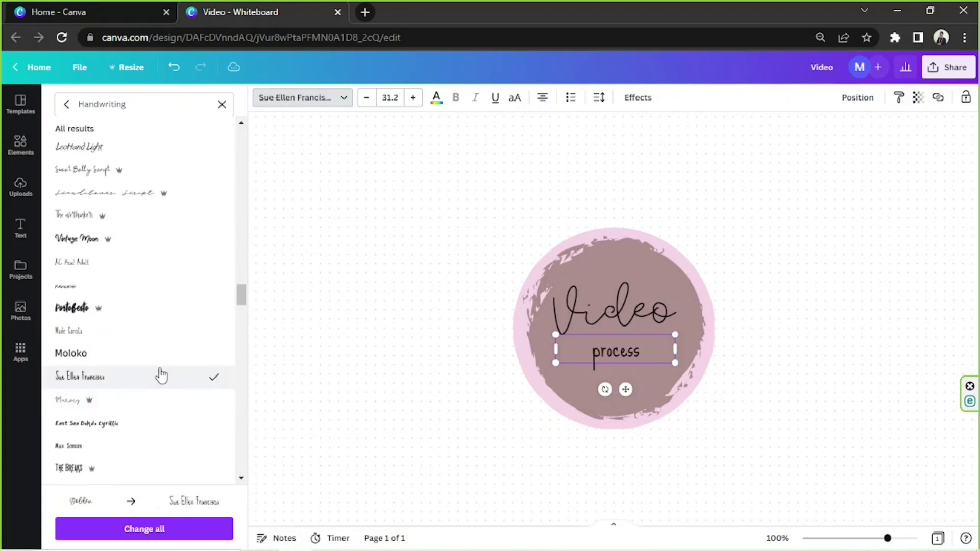
Step: Make it uppercase PROCESS at size 36.9, centred beneath Video
left_click(514, 109)
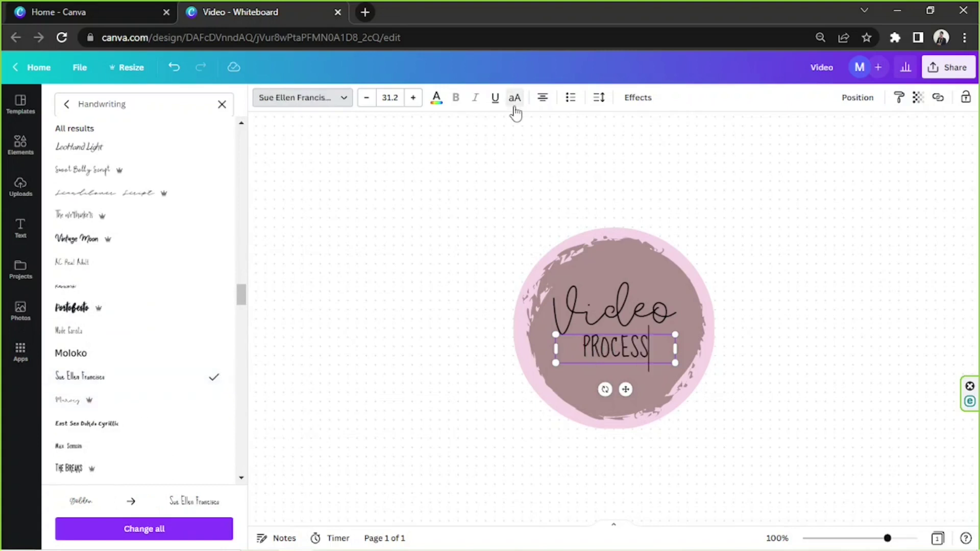
mouse_move(676, 361)
left_mouse_down()
mouse_move(696, 368)
mouse_move(658, 368)
left_mouse_up()
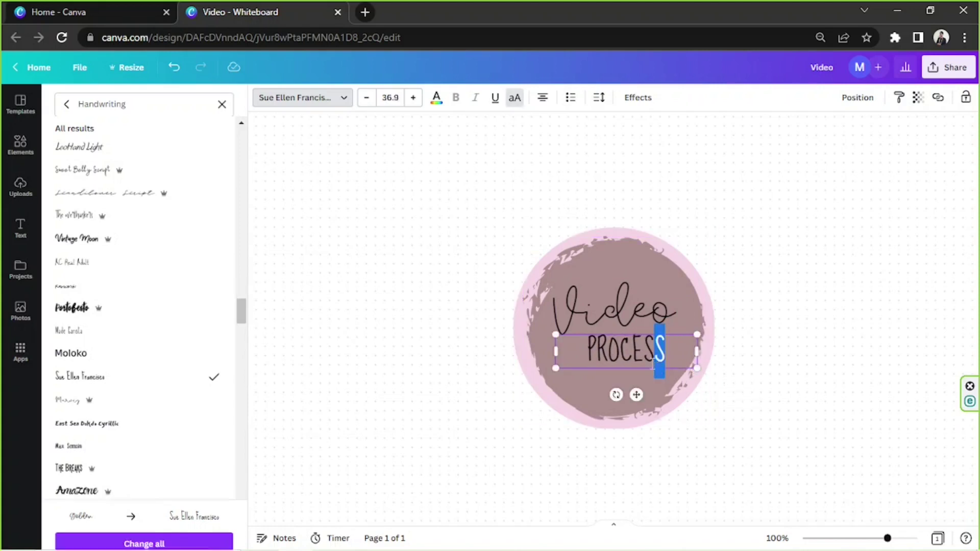
left_click(647, 363)
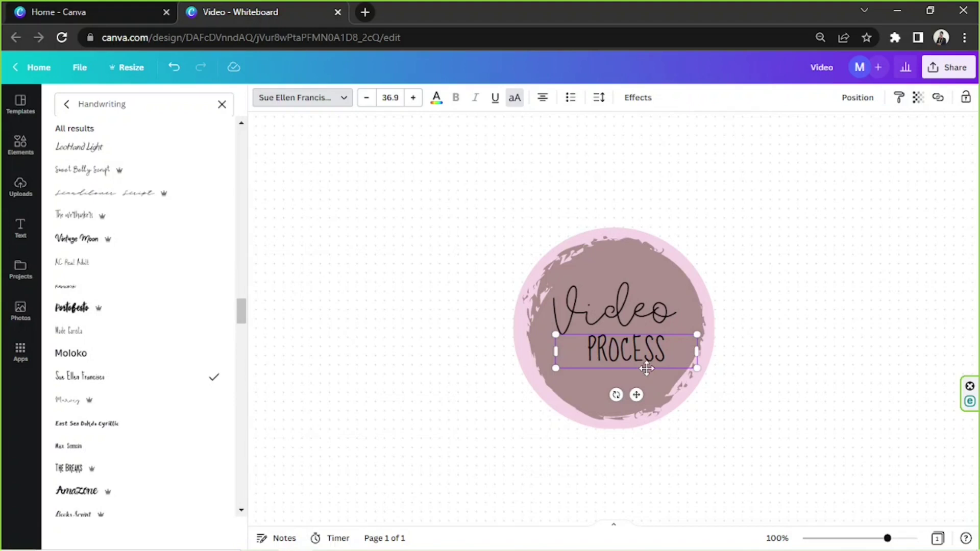
left_click_drag(646, 369, 635, 374)
Step: Give the brushed circle the custom dusty pink fill #DBB7B7
left_click(667, 262)
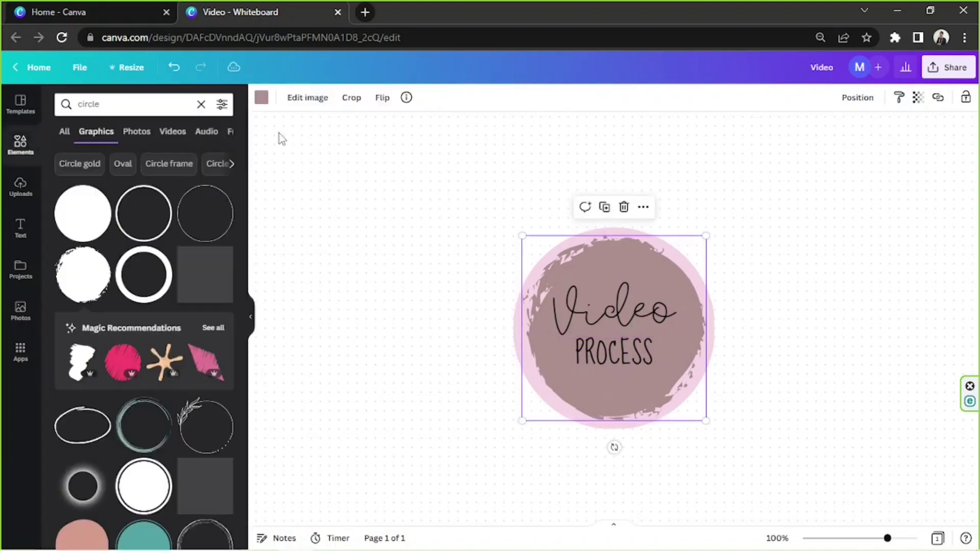
left_click(262, 97)
left_click(66, 154)
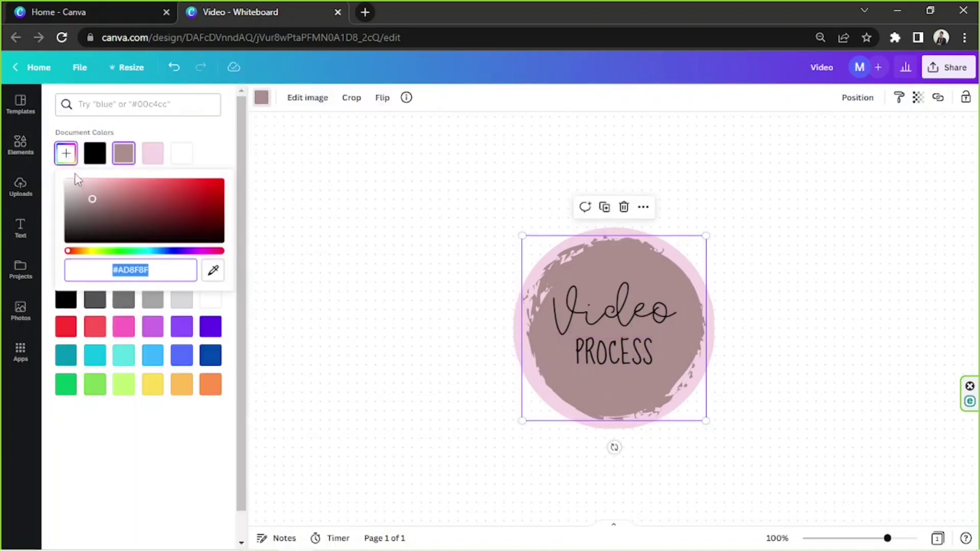
left_click_drag(135, 205, 11, 131)
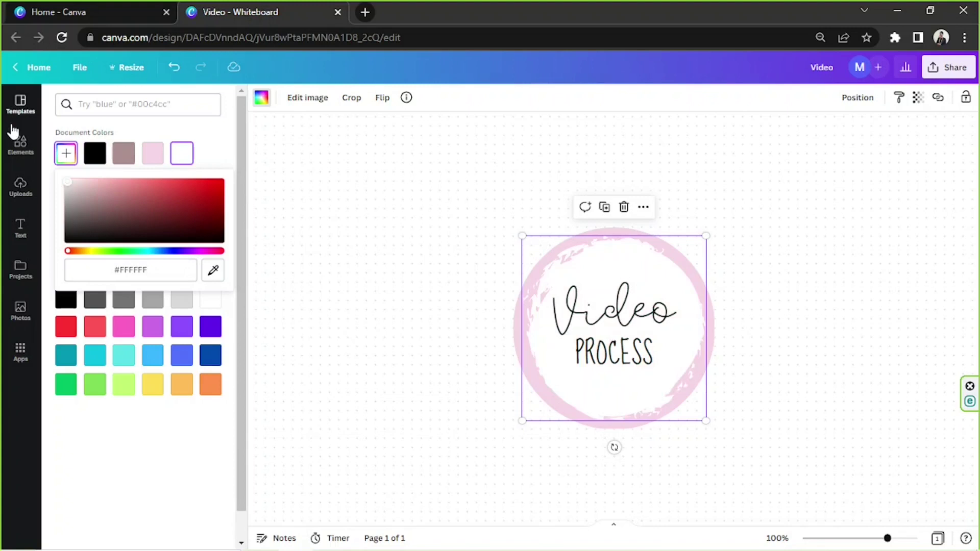
left_click(88, 180)
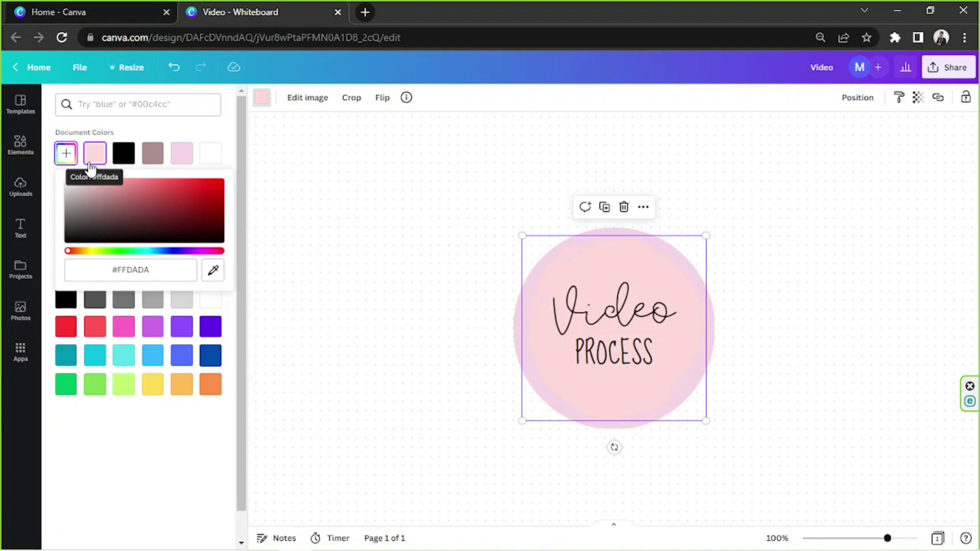
left_click(90, 194)
left_click_drag(90, 194, 90, 187)
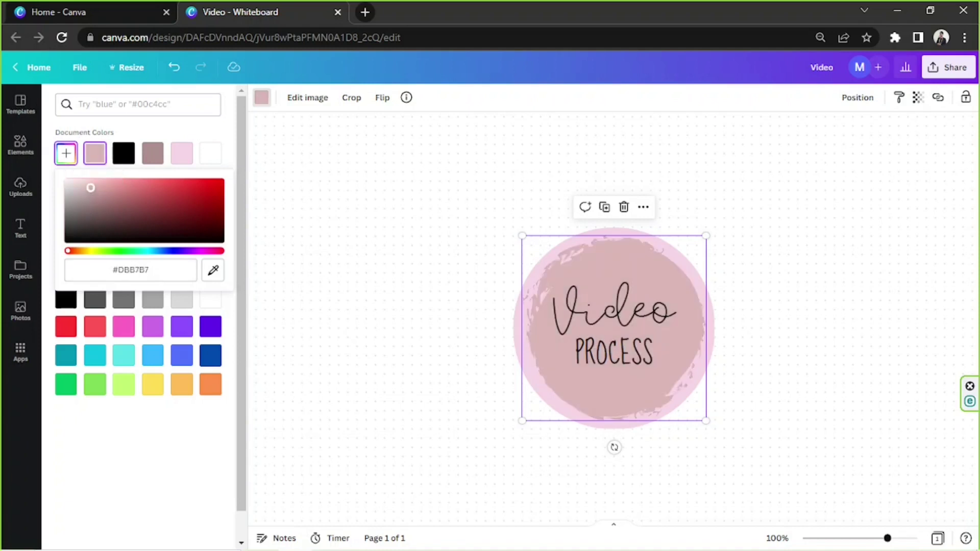
Step: Change the outer circle to the dark brown brand colour
left_click(716, 355)
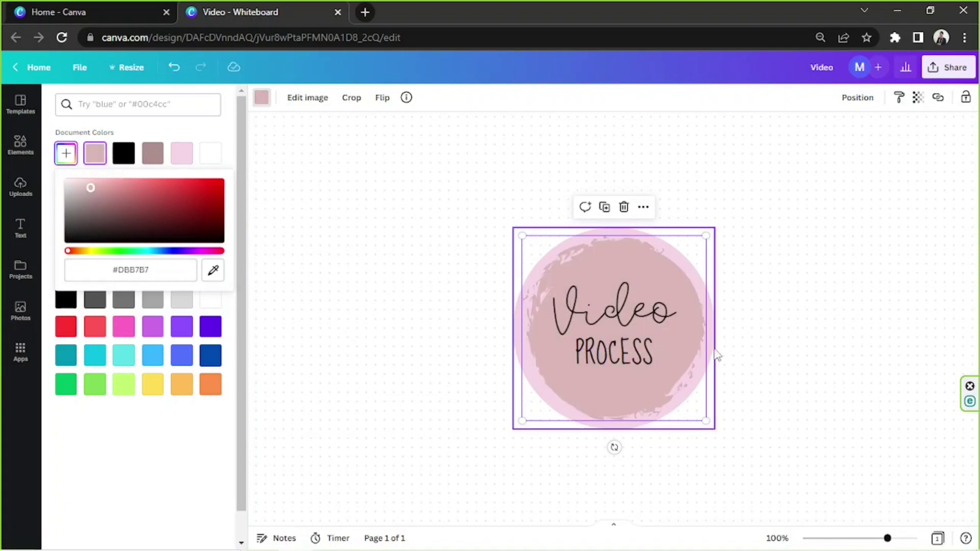
left_click(153, 154)
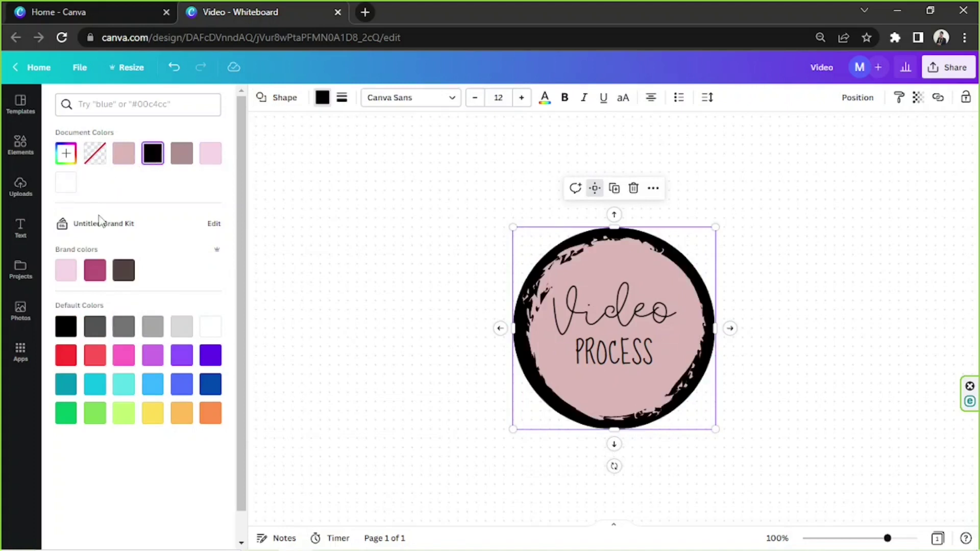
left_click(122, 270)
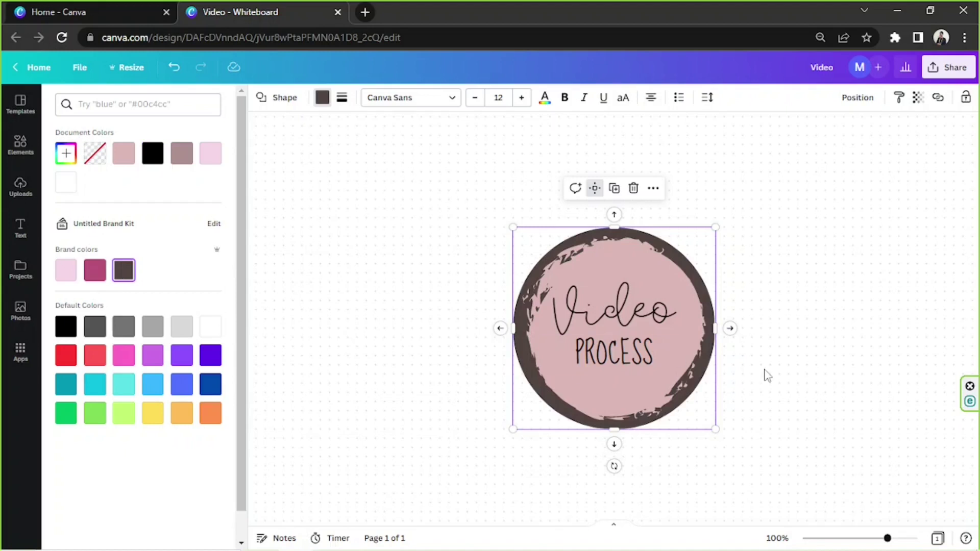
Step: Resize the Video and PROCESS text boxes and align both on the badge's centre guide
left_click(615, 318)
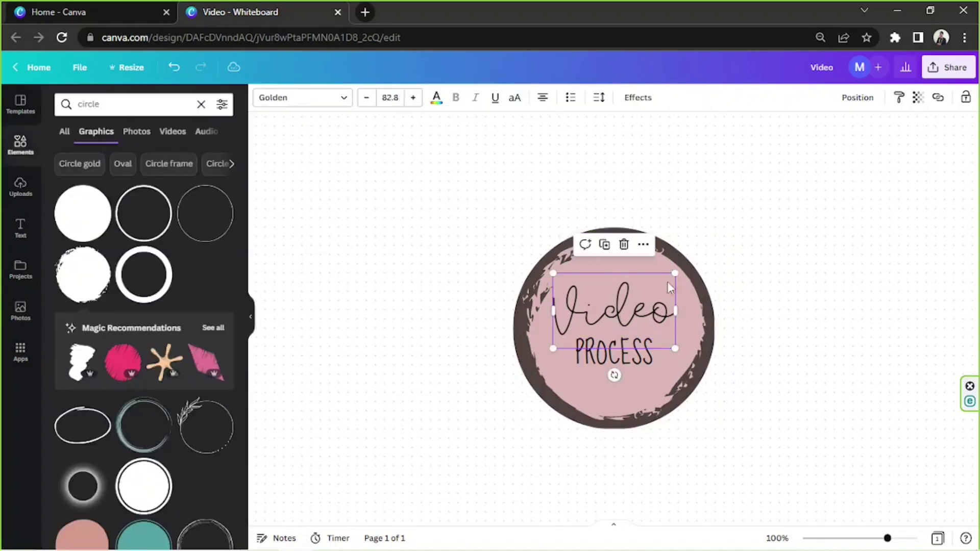
left_click_drag(677, 272, 668, 282)
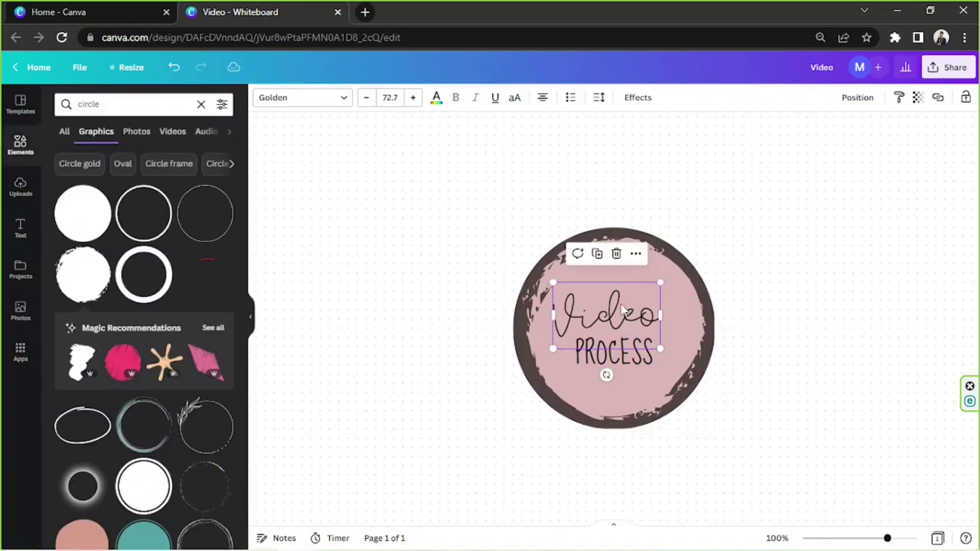
mouse_move(640, 352)
left_mouse_down()
mouse_move(691, 374)
mouse_move(645, 357)
left_mouse_up()
left_click(641, 353)
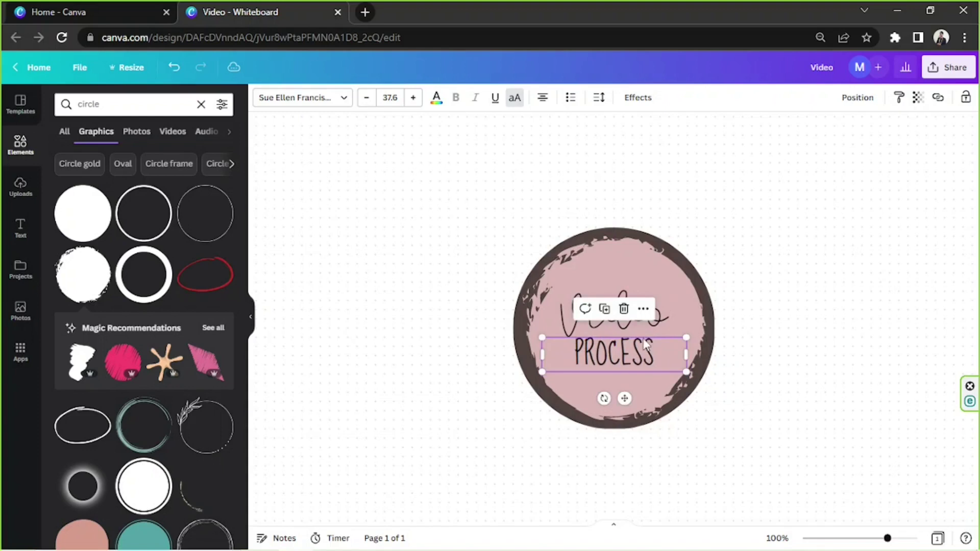
left_click(655, 322)
left_click_drag(657, 323, 653, 322)
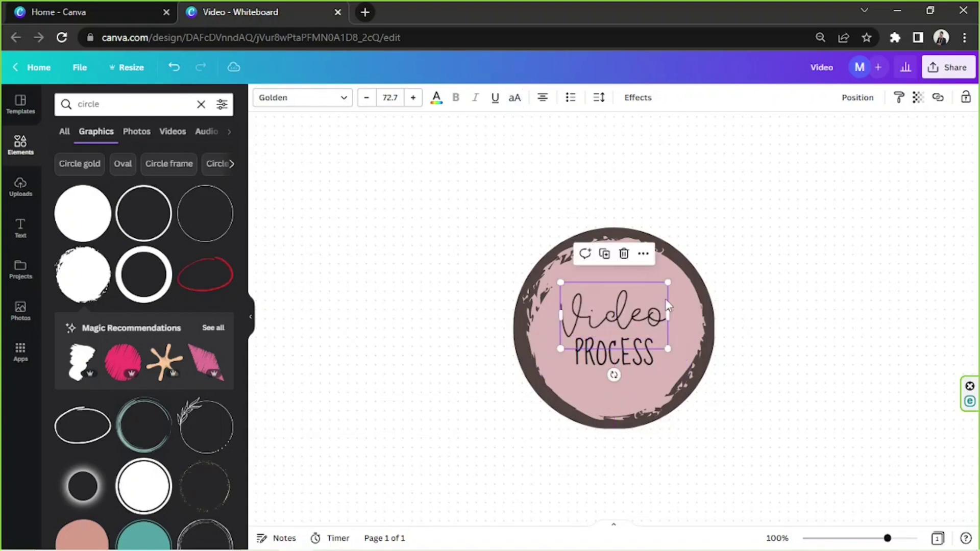
left_click_drag(667, 283, 685, 272)
left_click_drag(666, 307, 655, 308)
left_click(762, 276)
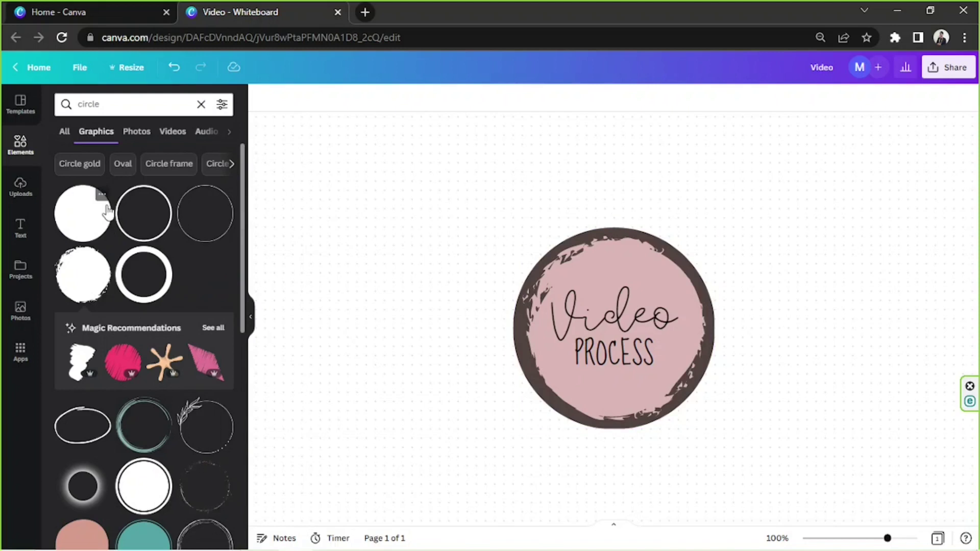
Step: Place a ring graphic beside the badge, colour it mauve #B88B8B and shrink it
left_click(143, 490)
left_click_drag(686, 417, 831, 336)
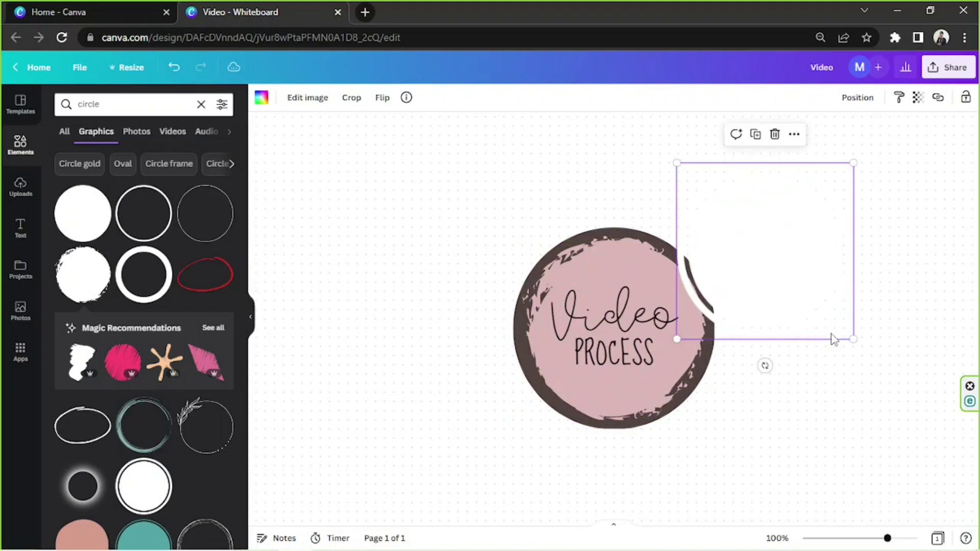
left_click(263, 101)
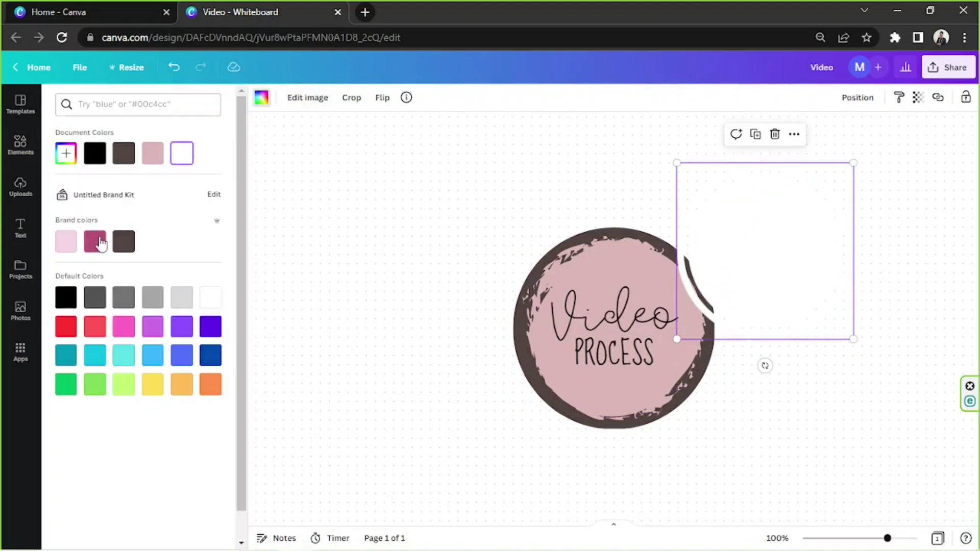
left_click(66, 153)
left_click(98, 193)
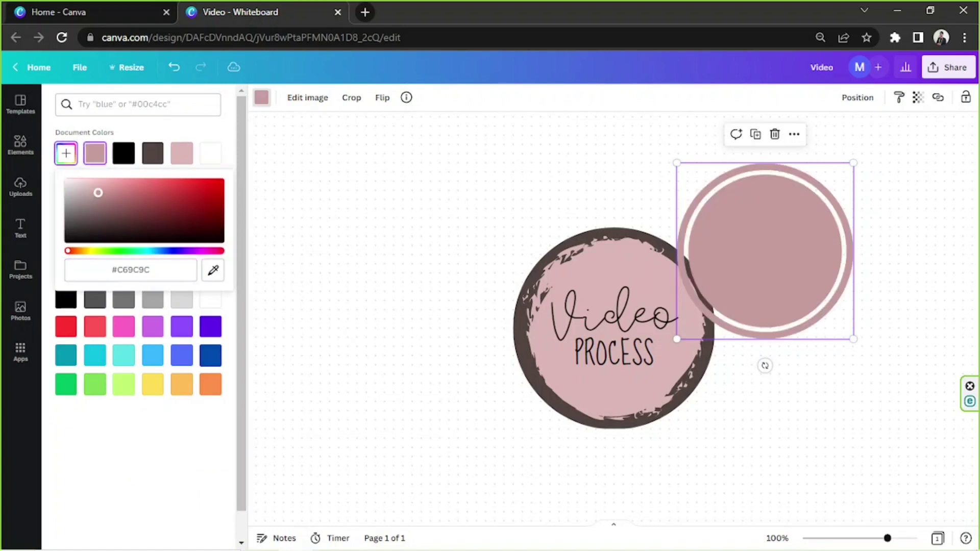
left_click_drag(98, 193, 104, 197)
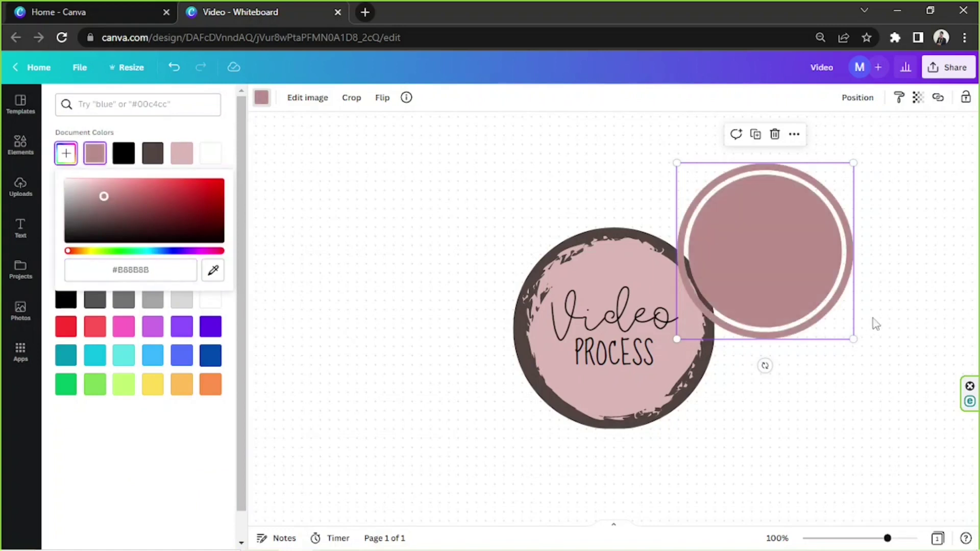
left_click_drag(853, 339, 780, 265)
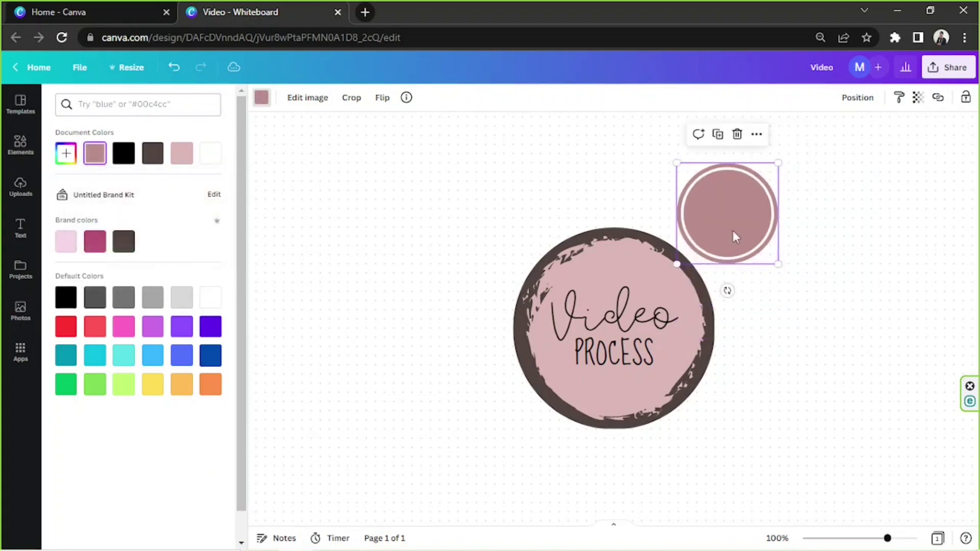
Step: Enlarge the mauve ring slightly and set it above-right of the badge, with zoom at 73%
left_click_drag(735, 236, 809, 227)
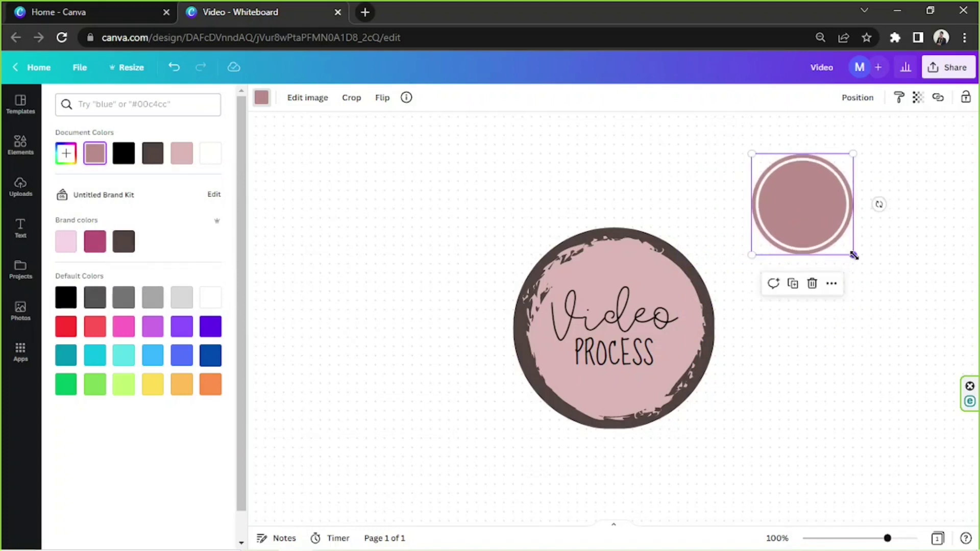
left_click_drag(854, 255, 886, 291)
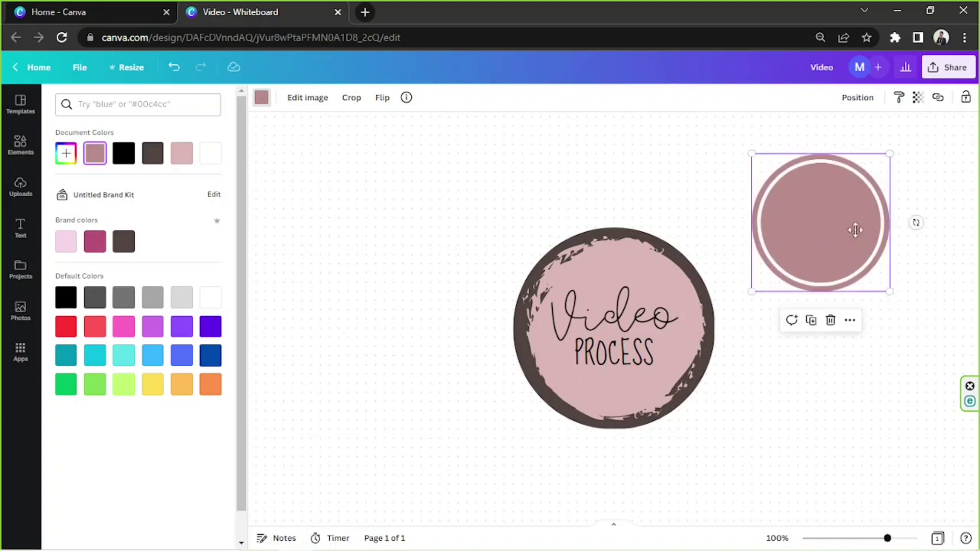
left_click_drag(853, 228, 859, 227)
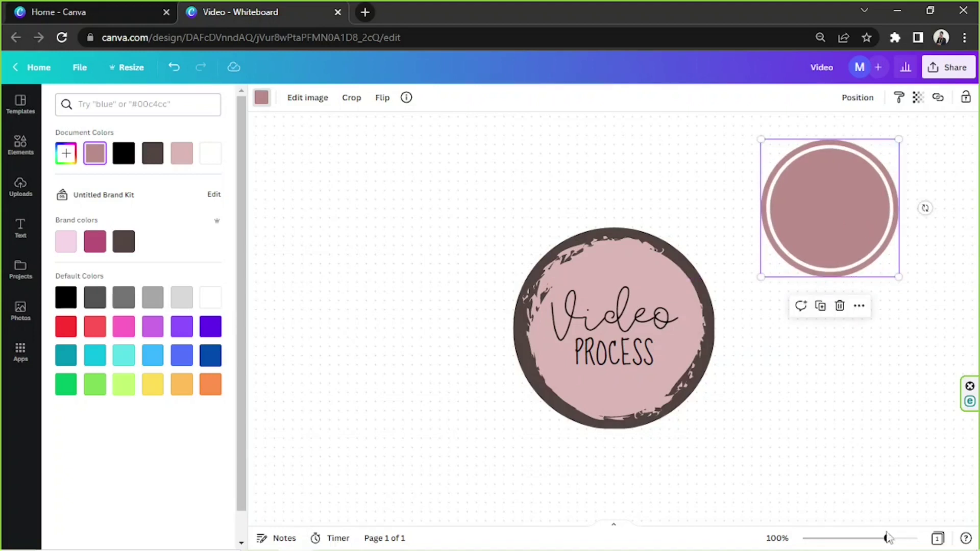
left_click_drag(887, 538, 881, 538)
left_click_drag(785, 250, 764, 228)
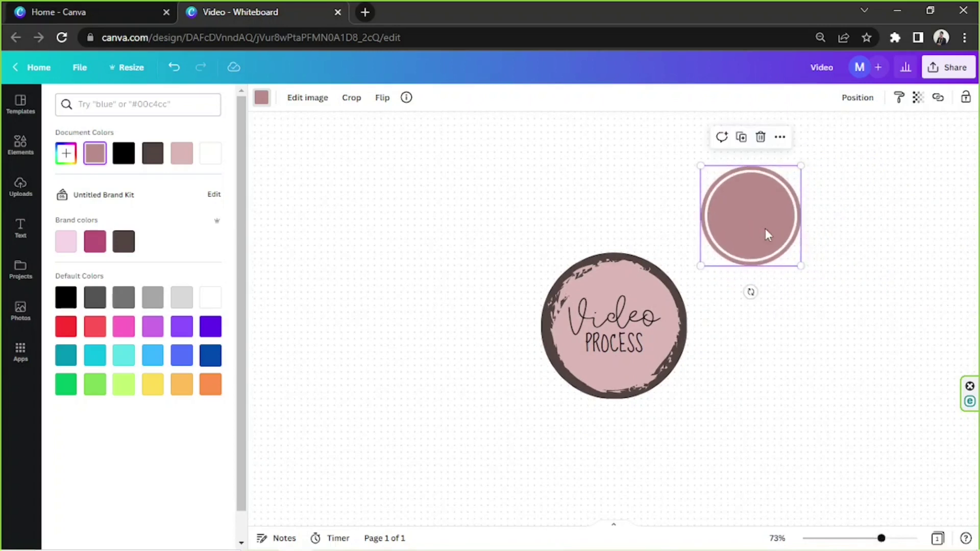
Step: Paste copies of the mauve ring directly above, left of and below the Video PROCESS badge
key("ctrl+v")
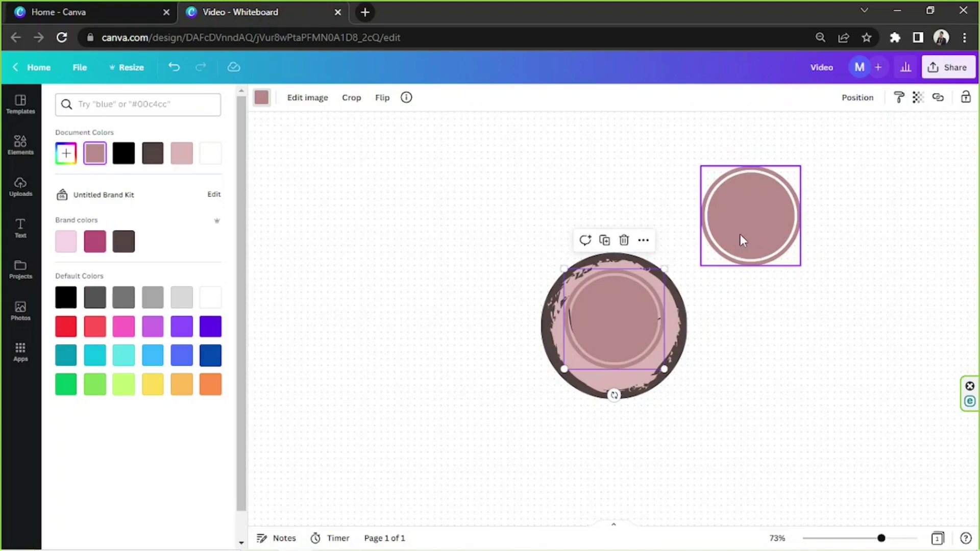
left_click_drag(742, 240, 604, 182)
left_click_drag(604, 309, 451, 275)
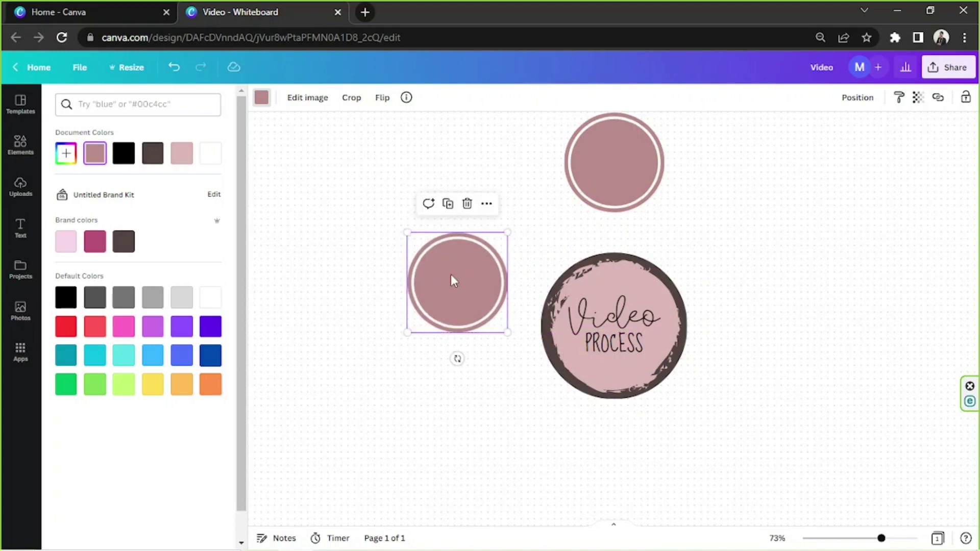
key("ctrl+d")
left_click_drag(614, 313, 612, 470)
left_click_drag(464, 324, 426, 325)
left_click(641, 477)
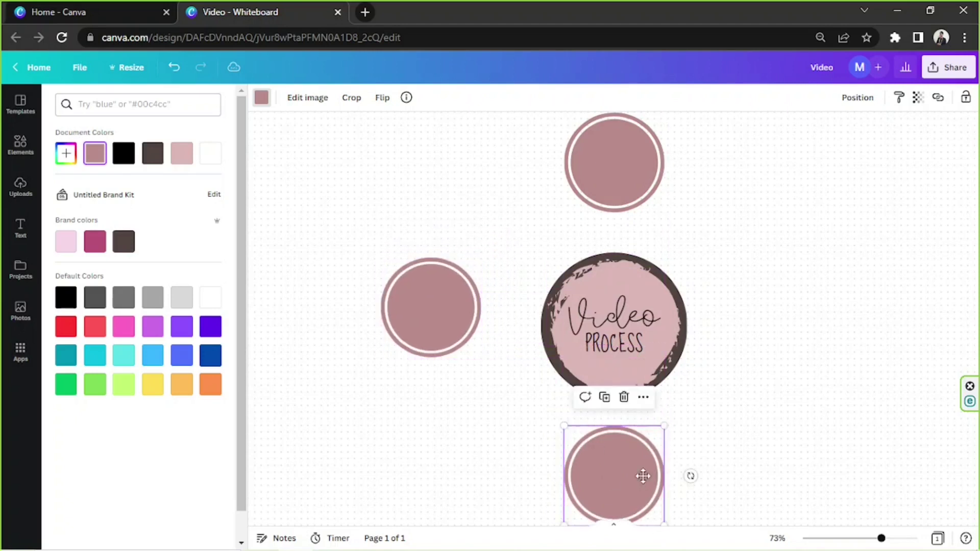
left_click_drag(641, 476, 644, 481)
Step: Add a fourth ring right of the badge and evenly align the bottom and left rings
key("ctrl+v")
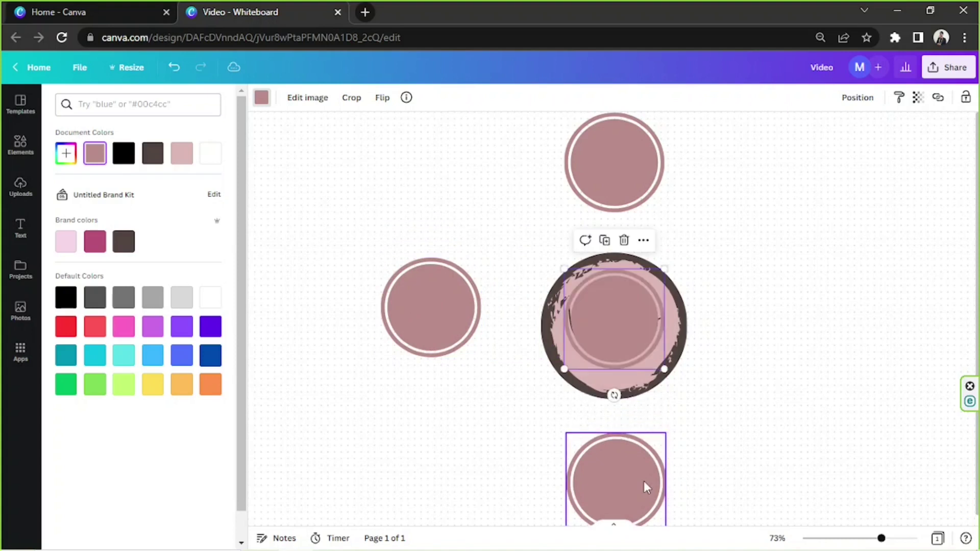
left_click_drag(619, 350, 794, 321)
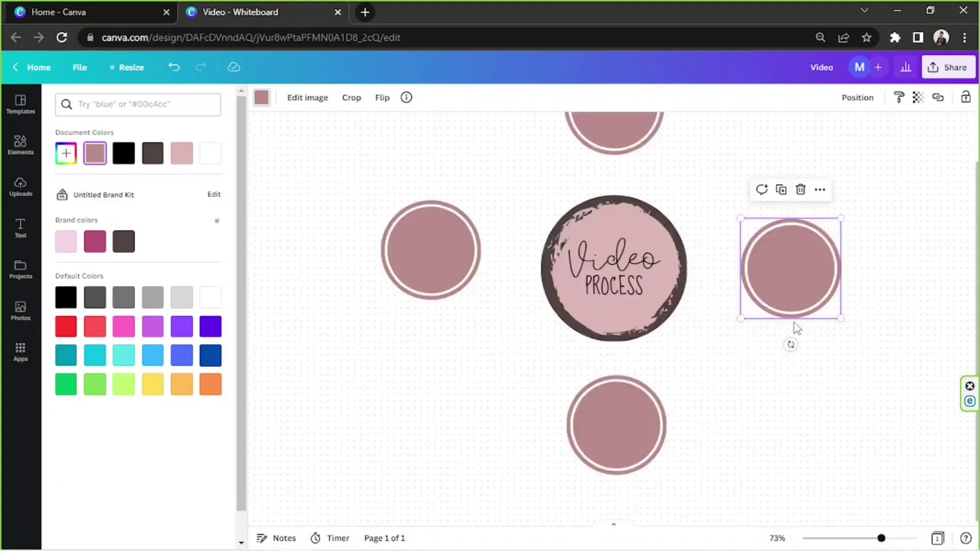
left_click_drag(635, 465, 634, 473)
left_click(449, 326)
left_click_drag(449, 326, 449, 327)
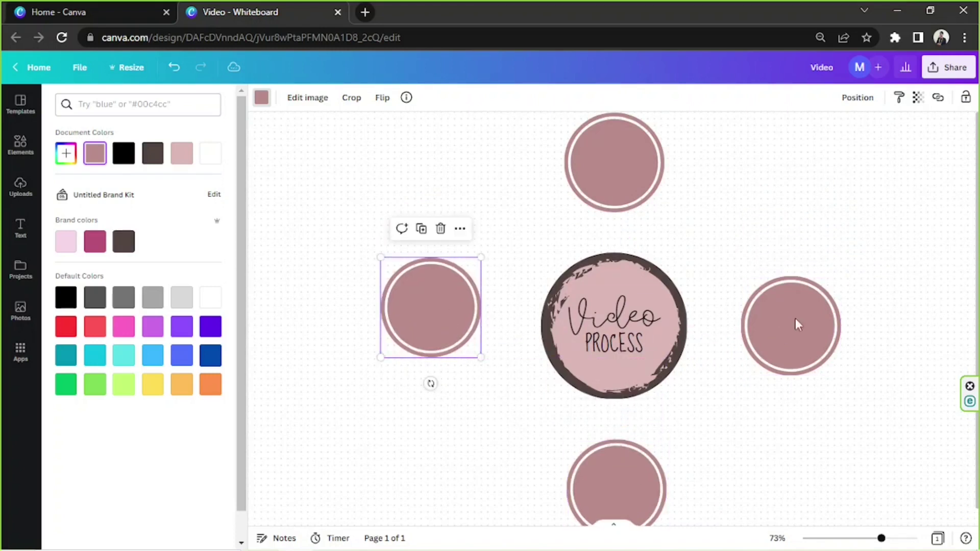
left_click(860, 237)
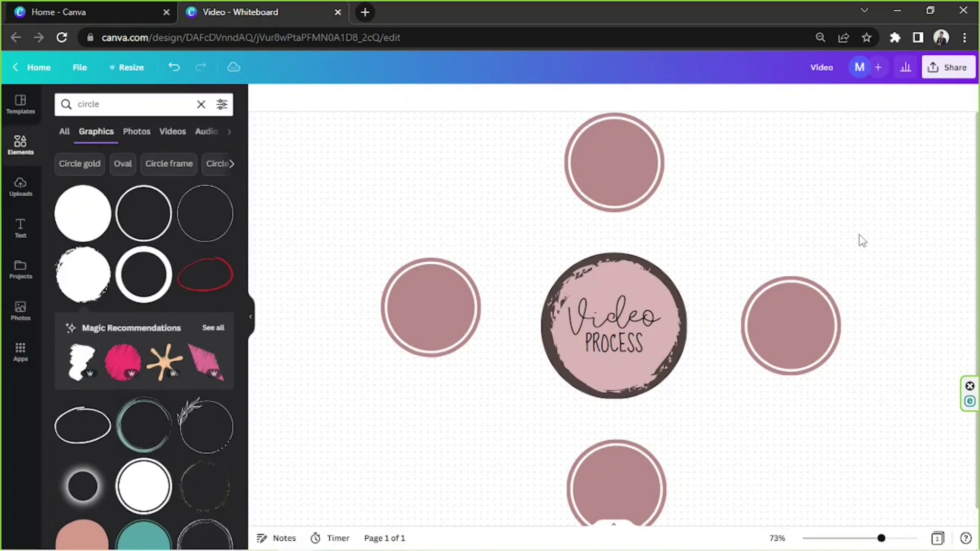
Step: Copy the PROCESS text onto the top circle as a white 'SCRIPT' label
left_click(607, 354)
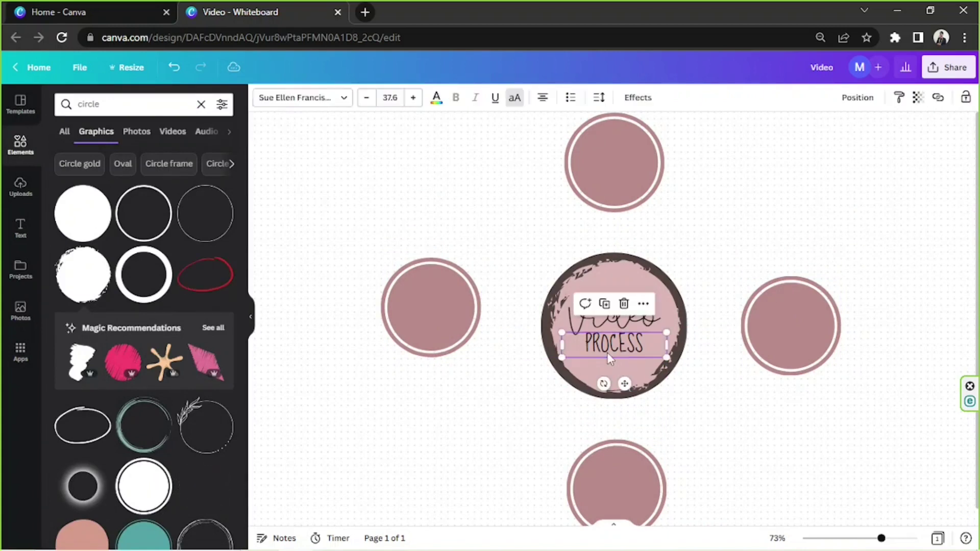
left_click_drag(607, 353, 615, 153)
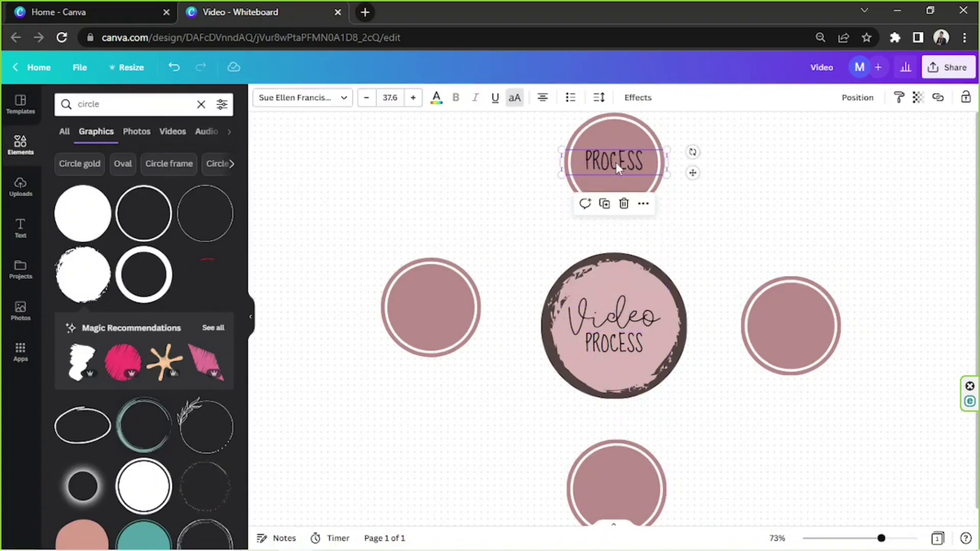
left_click(436, 97)
left_click(210, 153)
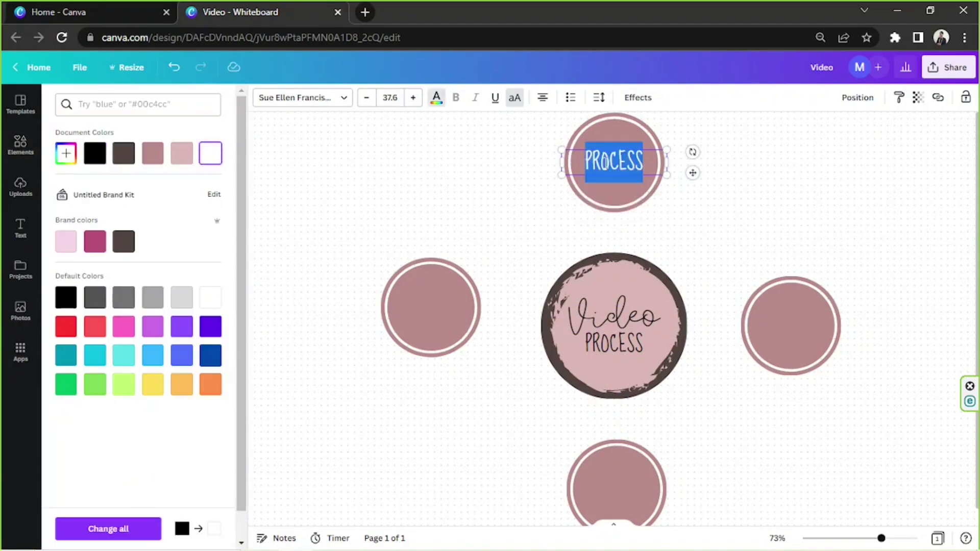
type("SCRIPT")
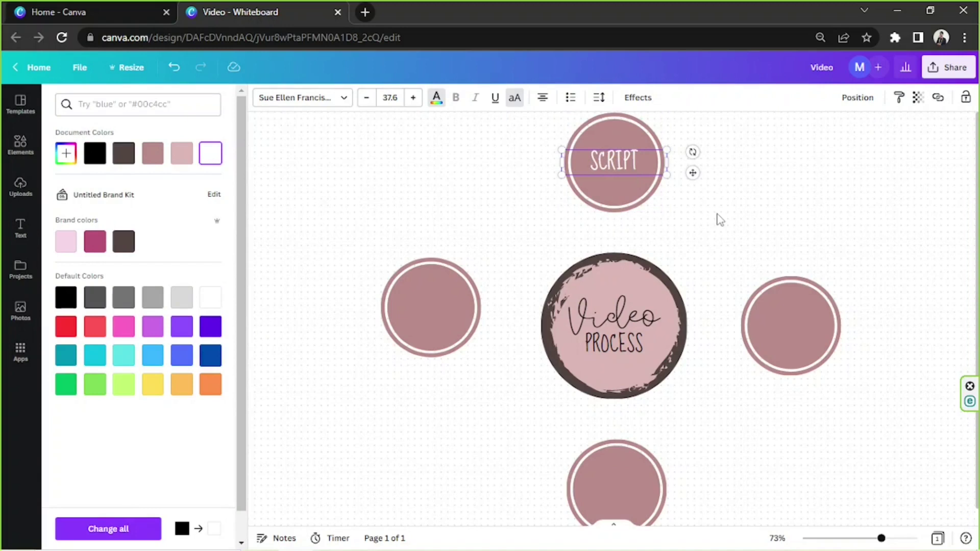
key("Escape")
Step: Duplicate the SCRIPT label onto the left circle, retype it 'PROOF-READING' and centre it
left_click(632, 184)
left_click(622, 157)
key("ctrl+c")
key("ctrl+v")
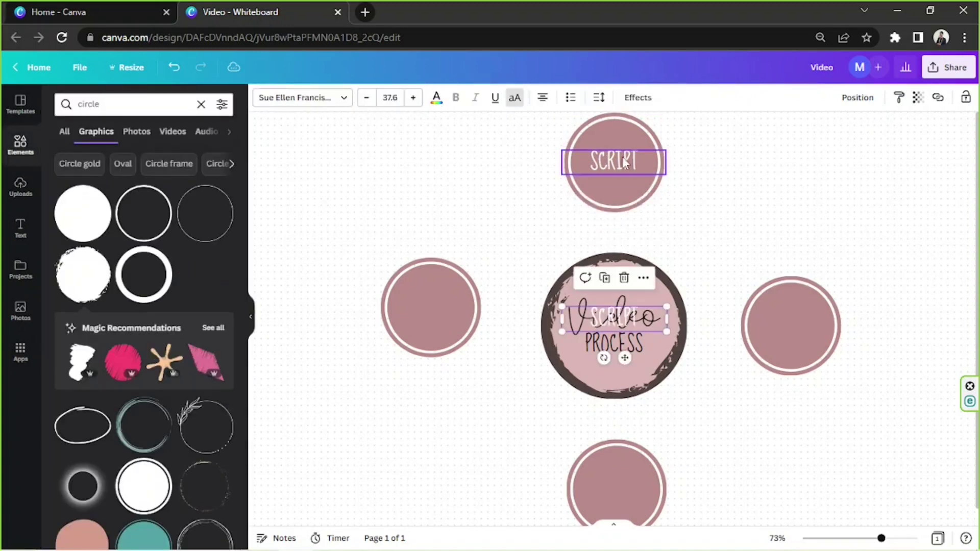
left_click_drag(613, 317, 430, 307)
double_click(424, 308)
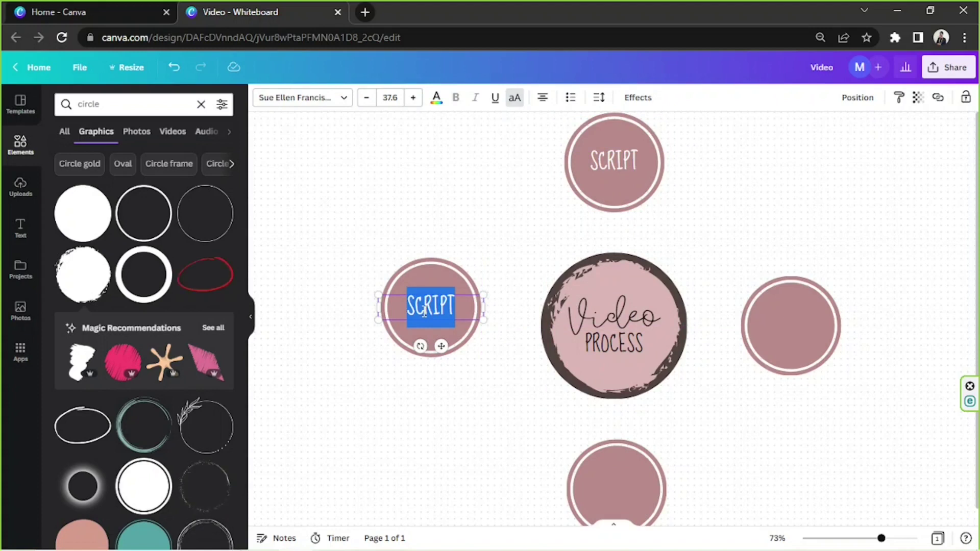
type("PROOF-READ")
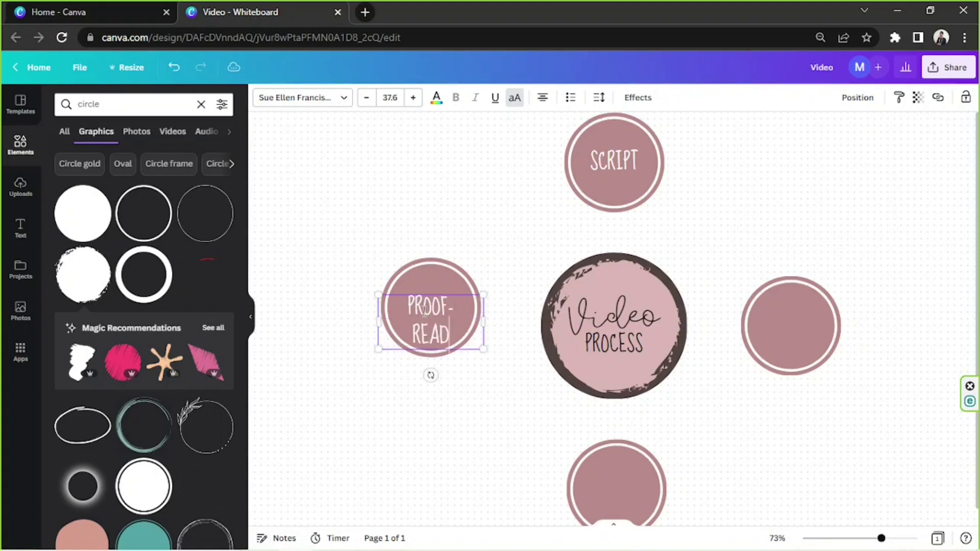
type("ING")
left_click_drag(438, 352, 437, 338)
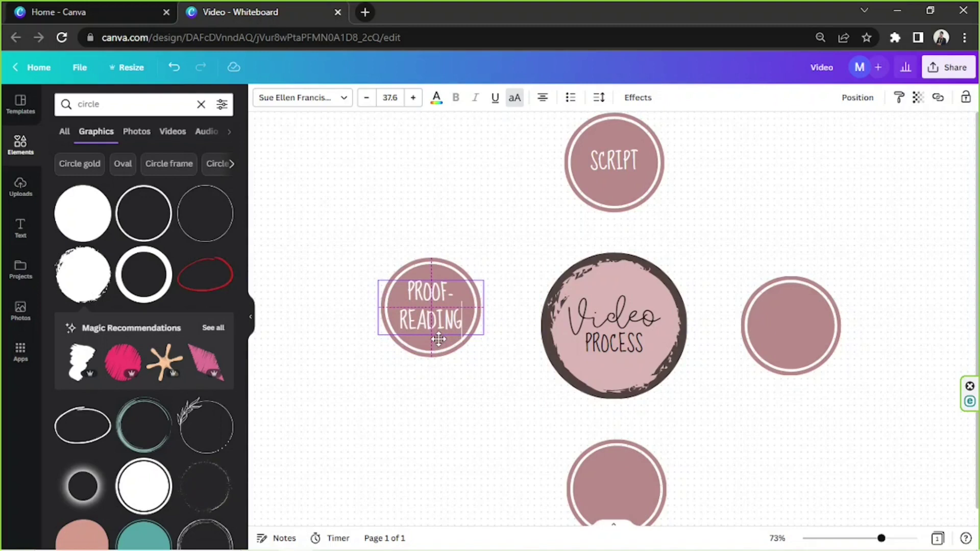
Step: Copy the SCRIPT label into the bottom circle, retype it 'VO RECORDING' and centre it
left_click(607, 482)
key("t")
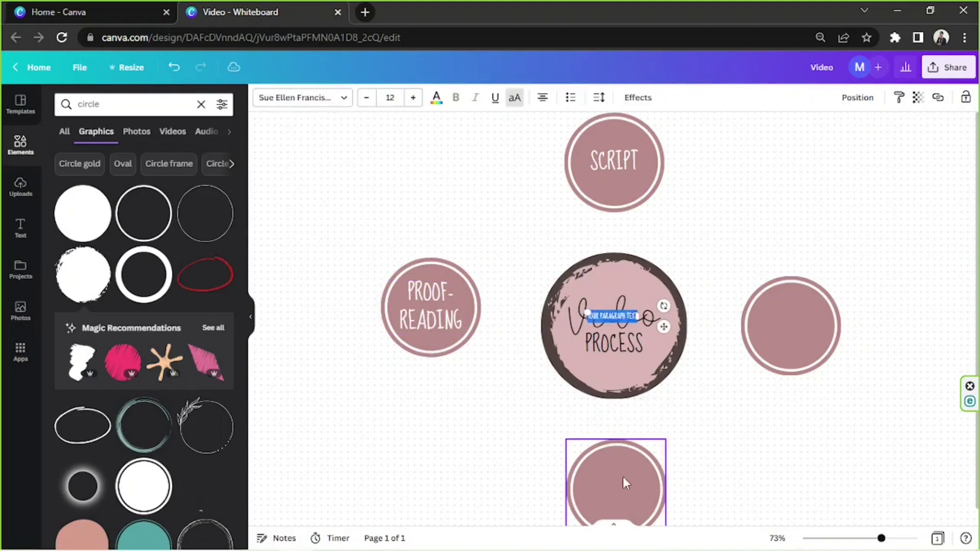
key("ctrl+z")
left_click(599, 164)
key("ctrl+c")
key("ctrl+v")
left_click_drag(624, 278, 623, 489)
double_click(622, 490)
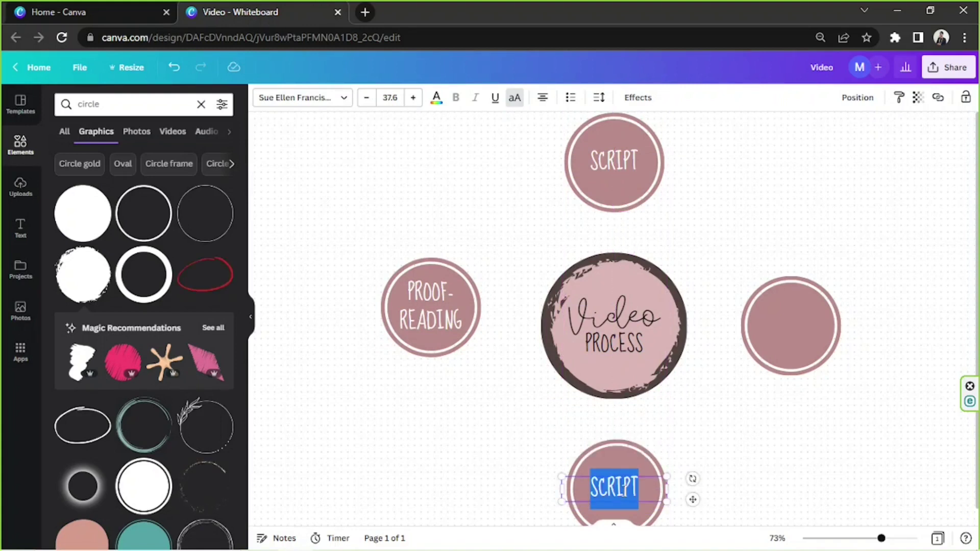
type("VO RECORDING")
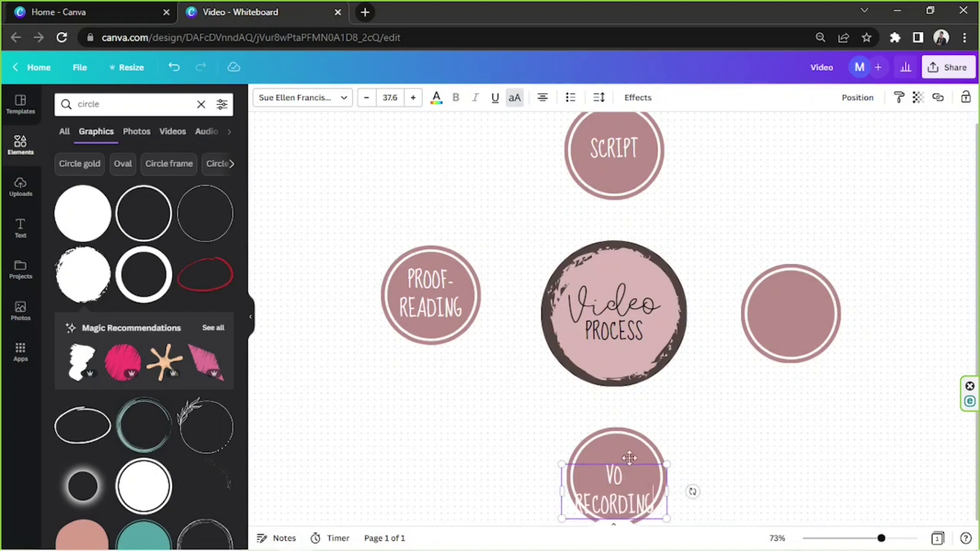
left_click_drag(629, 458, 654, 454)
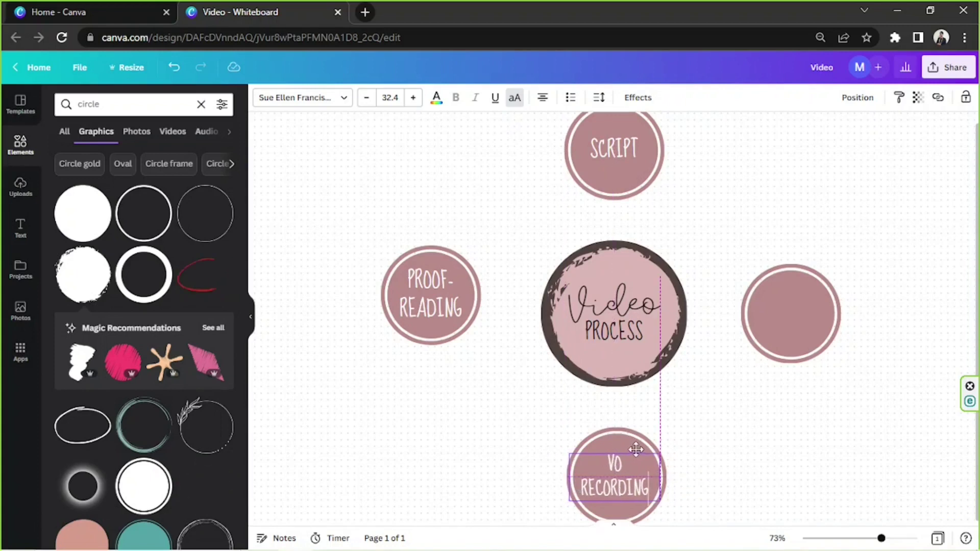
left_click_drag(636, 449, 637, 449)
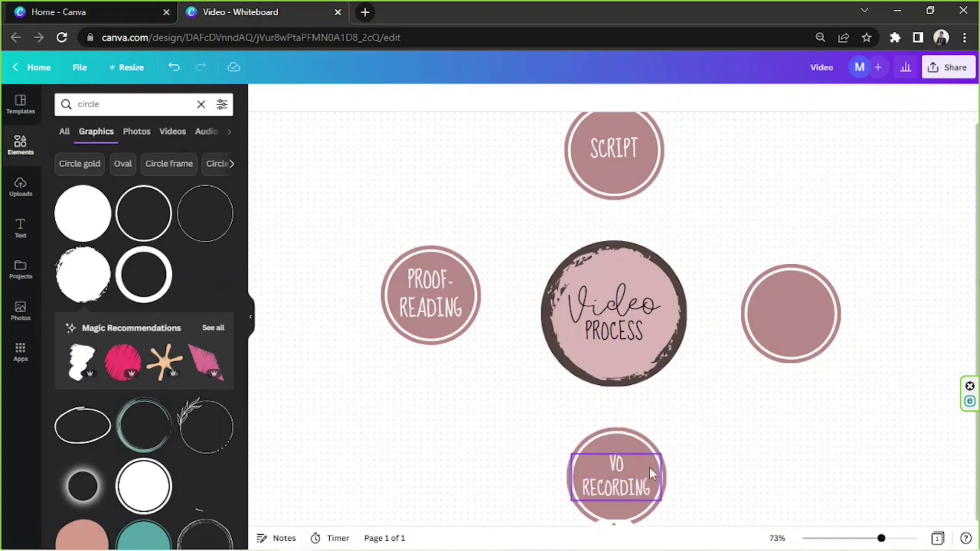
Step: Copy the SCRIPT label into the right circle as two-line 'VIDEO EDITING', centred
left_click(622, 146)
key("ctrl+c")
key("ctrl+v")
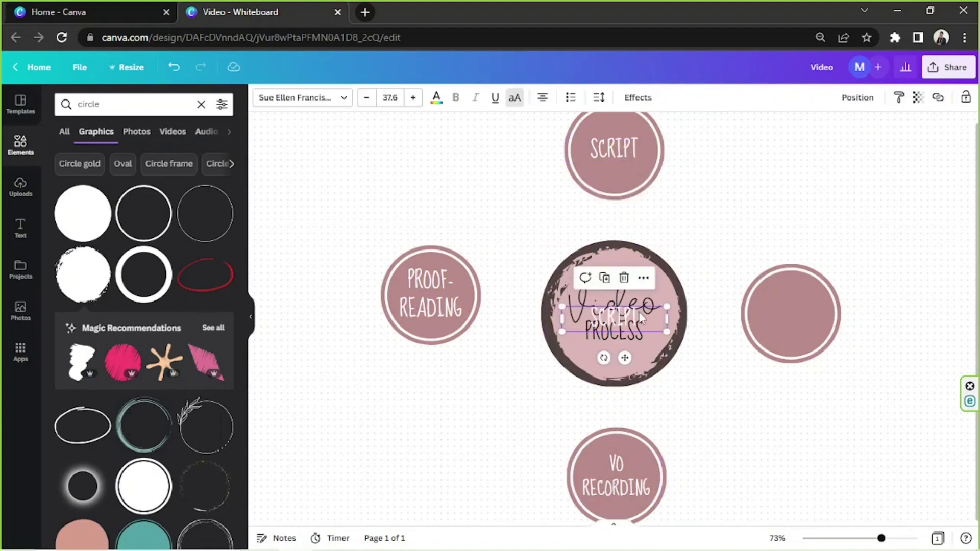
left_click_drag(639, 311, 795, 315)
double_click(809, 314)
type("VIDEO")
key("Return")
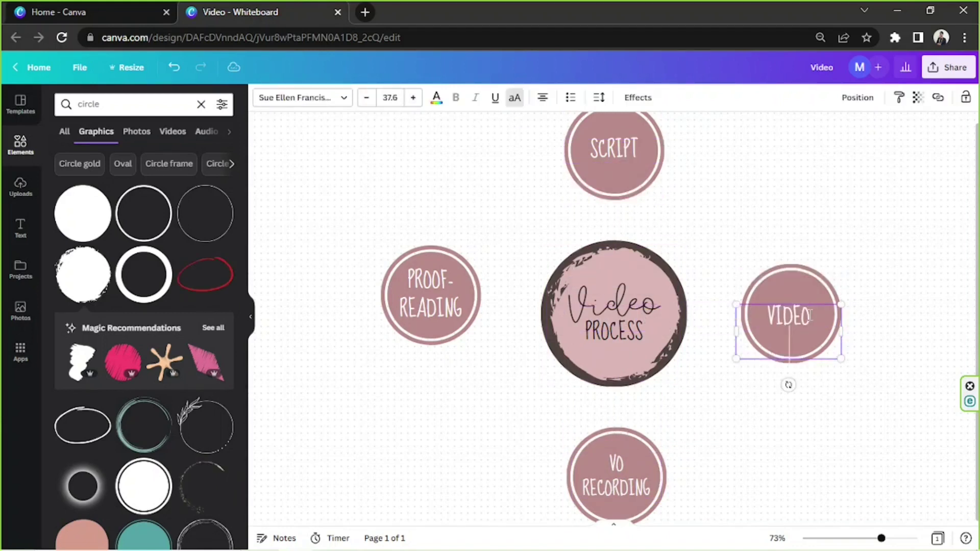
type("EDITING")
left_click_drag(797, 358, 800, 342)
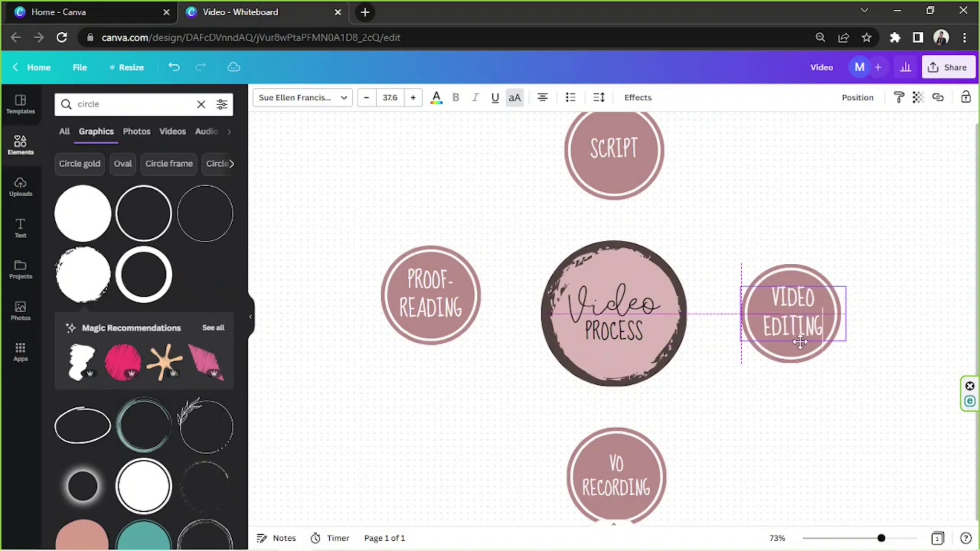
left_click(825, 215)
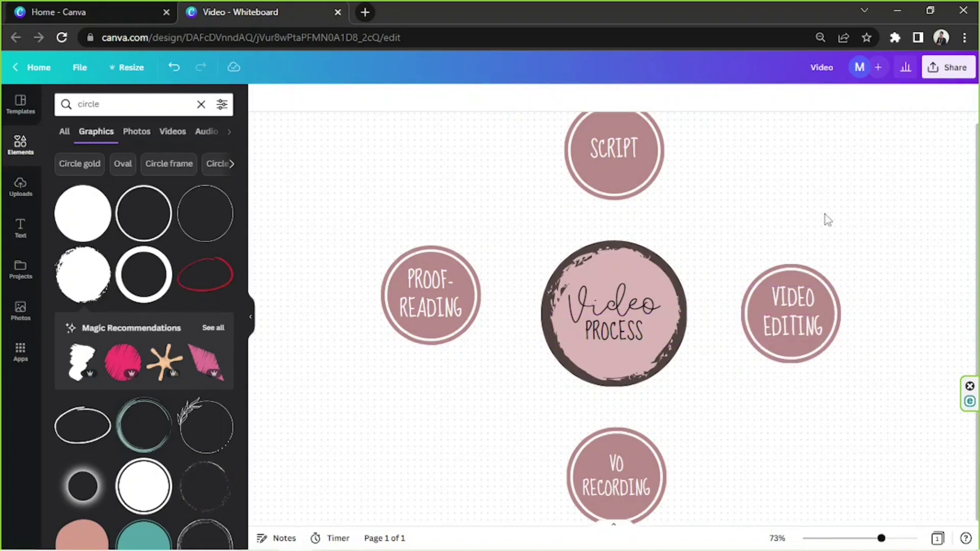
triple_click(127, 104)
Step: Add a curved arrow from an 'arrow' search, colour it dark brown, and angle it from SCRIPT toward PROOF-READING
type("arrow")
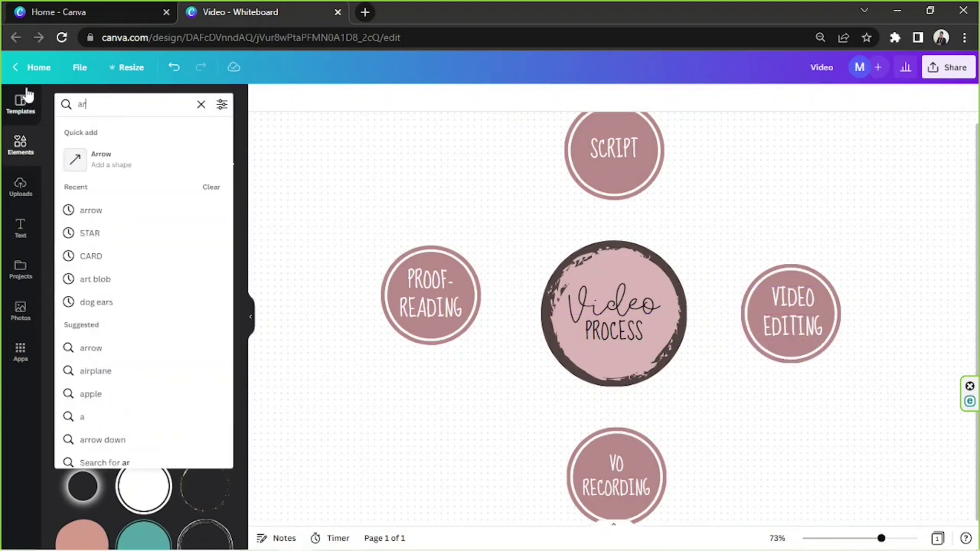
key("Return")
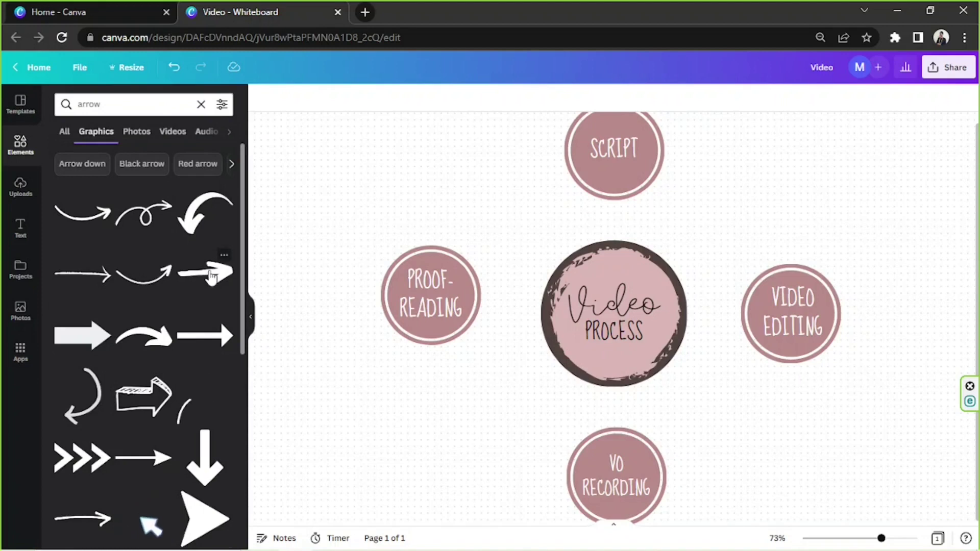
left_click_drag(211, 275, 423, 199)
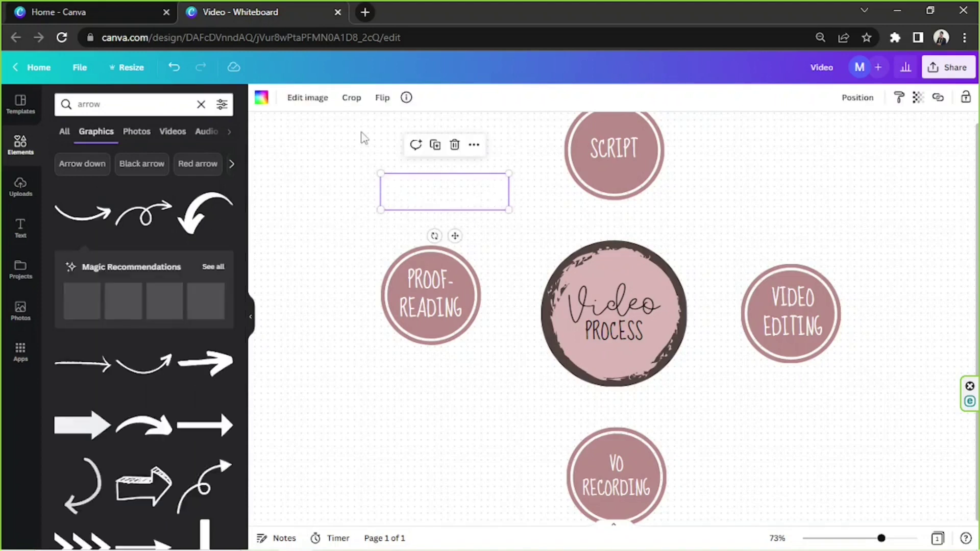
left_click(262, 97)
left_click(123, 153)
left_click_drag(435, 236, 406, 157)
left_click_drag(482, 158, 525, 170)
left_click_drag(456, 176, 502, 194)
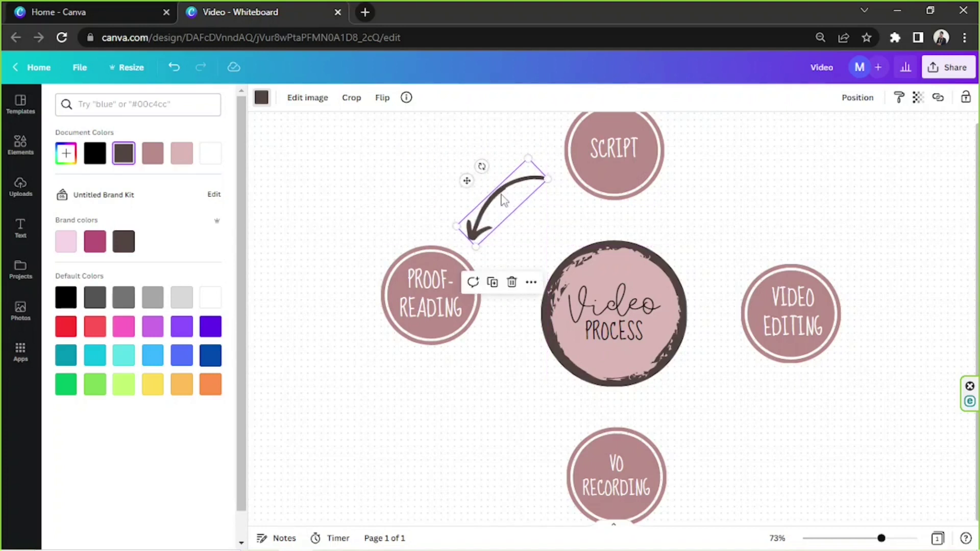
Step: Paste an arrow copy curving from PROOF-READING to VO RECORDING, nudging PROOF-READING slightly down
key("ctrl+c")
key("ctrl+v")
left_click_drag(587, 291, 495, 384)
left_click_drag(474, 348, 454, 423)
left_click_drag(489, 397, 500, 422)
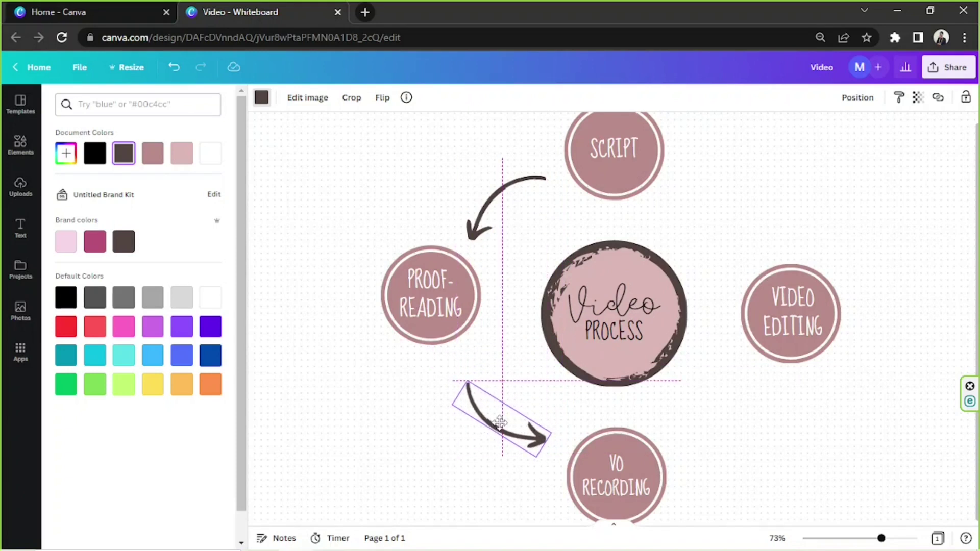
left_click_drag(500, 422, 501, 420)
left_click_drag(427, 289, 425, 300)
left_click(401, 406)
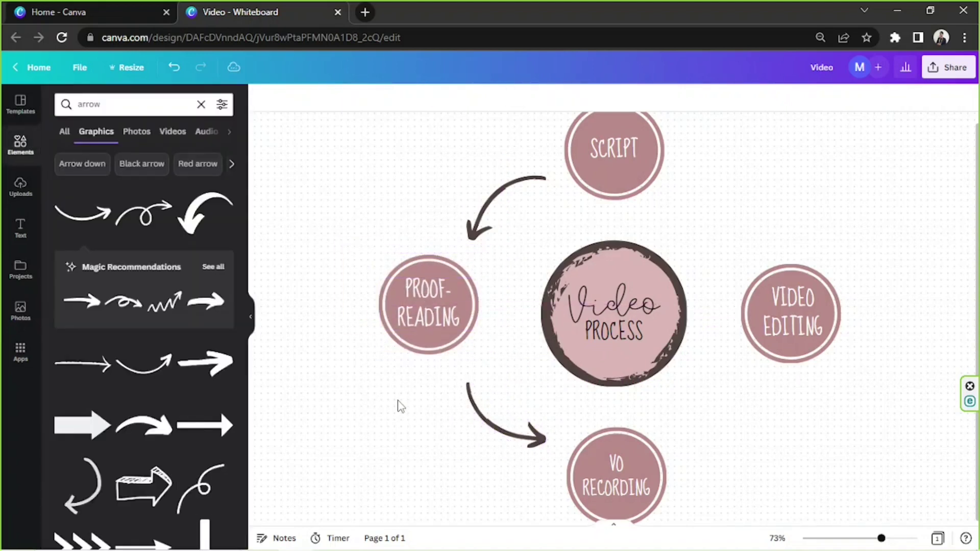
Step: Duplicate the arrow and angle it from VO RECORDING up toward VIDEO EDITING
left_click(506, 411)
left_click(493, 346)
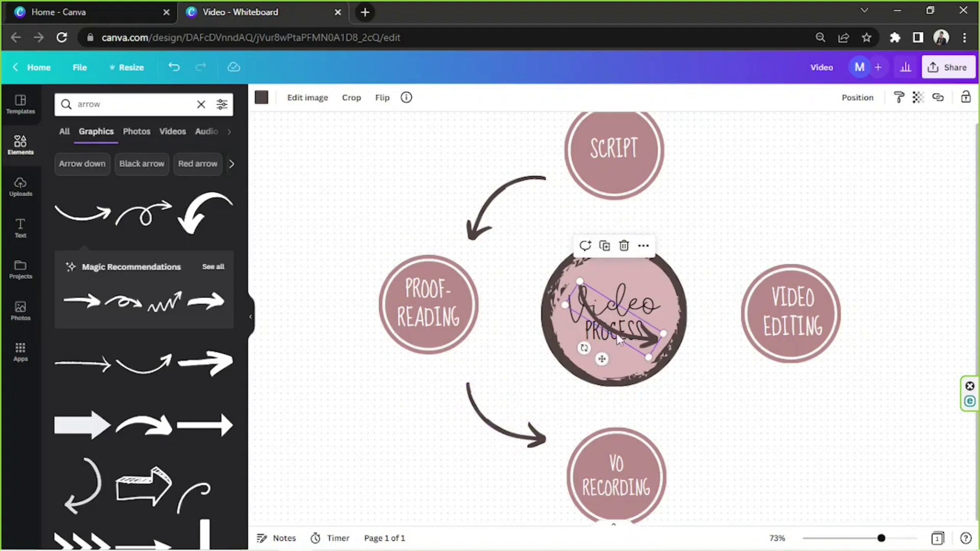
left_click_drag(612, 317, 733, 457)
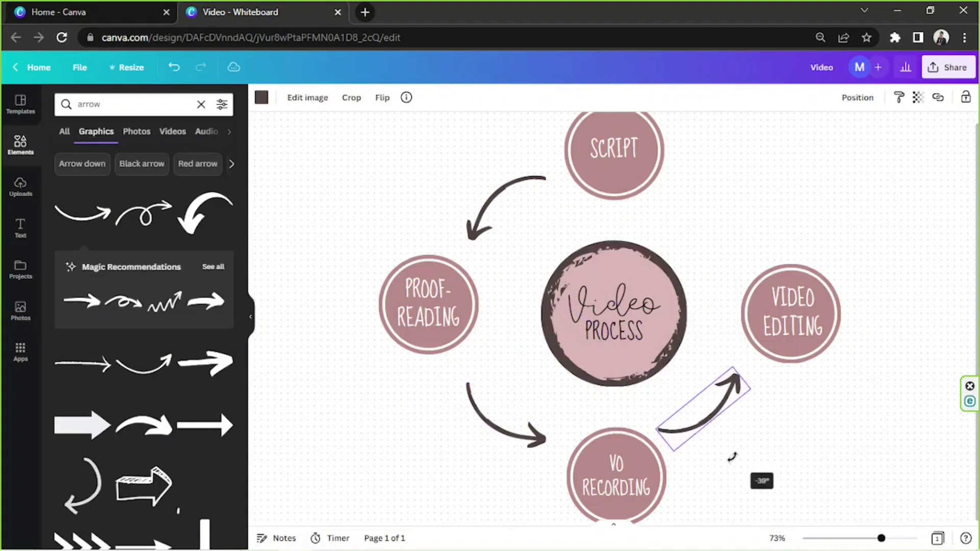
left_click_drag(720, 404, 728, 397)
Step: Duplicate again for an arrow from VIDEO EDITING back to SCRIPT, then zoom out
left_click(702, 328)
left_click_drag(622, 316, 750, 150)
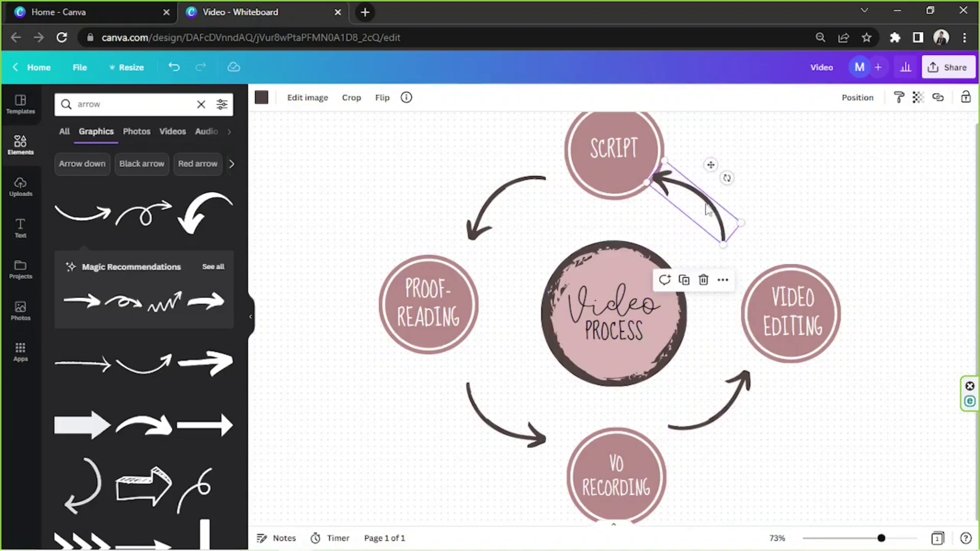
mouse_move(707, 209)
left_mouse_down()
mouse_move(740, 226)
mouse_move(724, 215)
left_mouse_up()
left_click(829, 225)
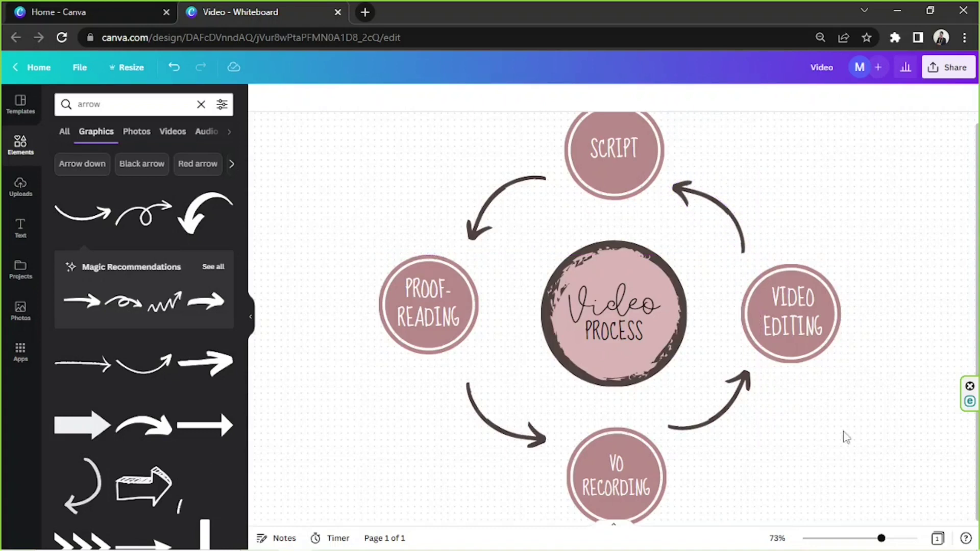
left_click_drag(881, 539, 879, 540)
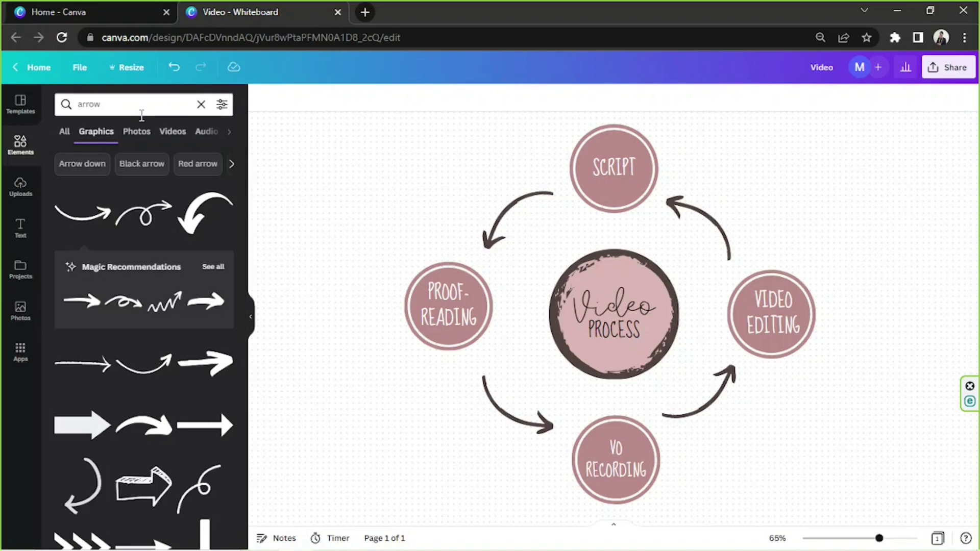
Step: Search 'line', place a vertical line between SCRIPT and the centre circle, and send it backward
left_click(142, 112)
type("line")
key("Return")
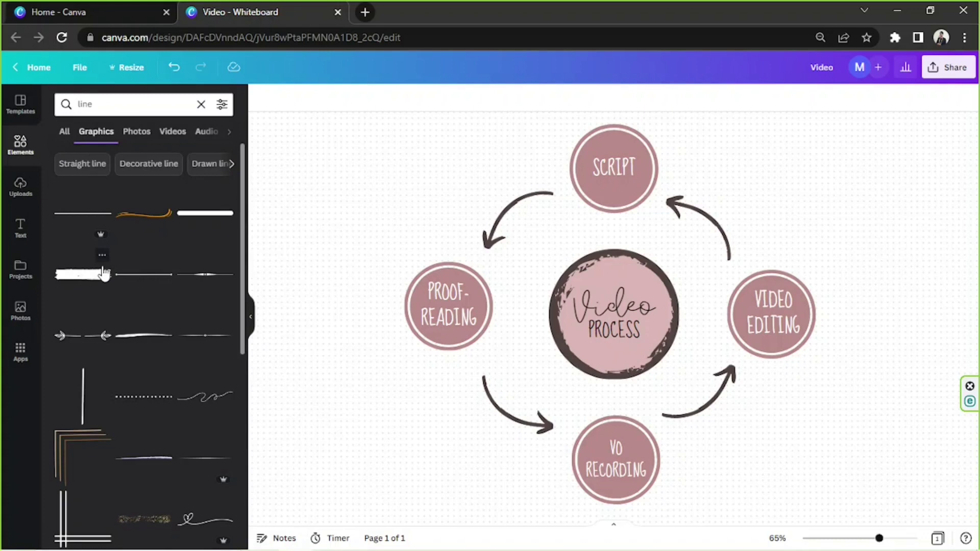
left_click_drag(494, 295, 623, 232)
left_click(857, 98)
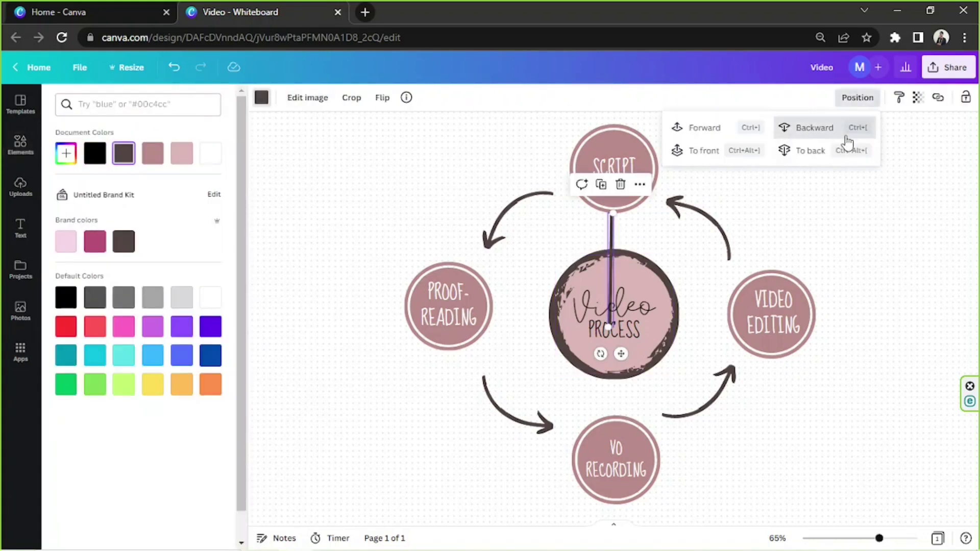
left_click(842, 127)
left_click(638, 232)
Step: Move the line up under SCRIPT and crop it to fit the gap
left_click(620, 233)
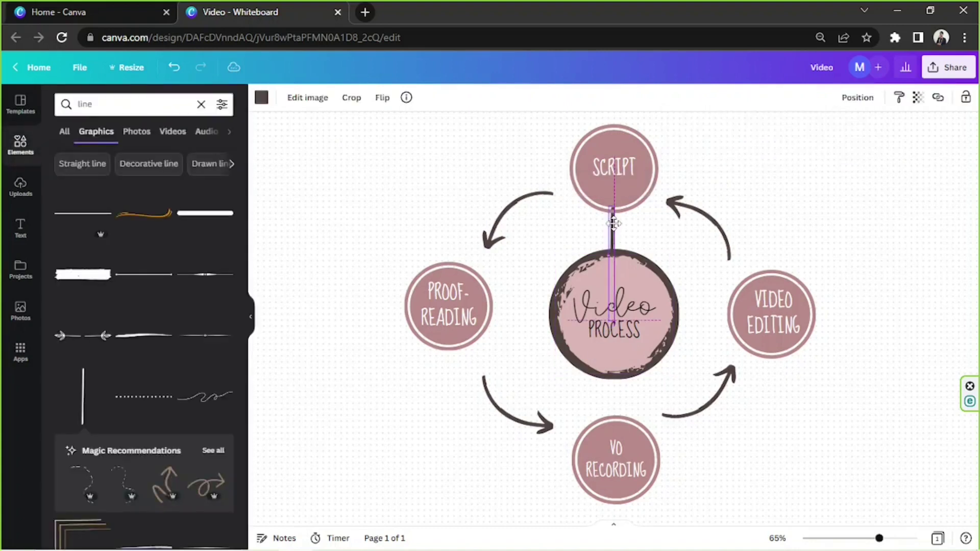
scroll(619, 306, "up", 5)
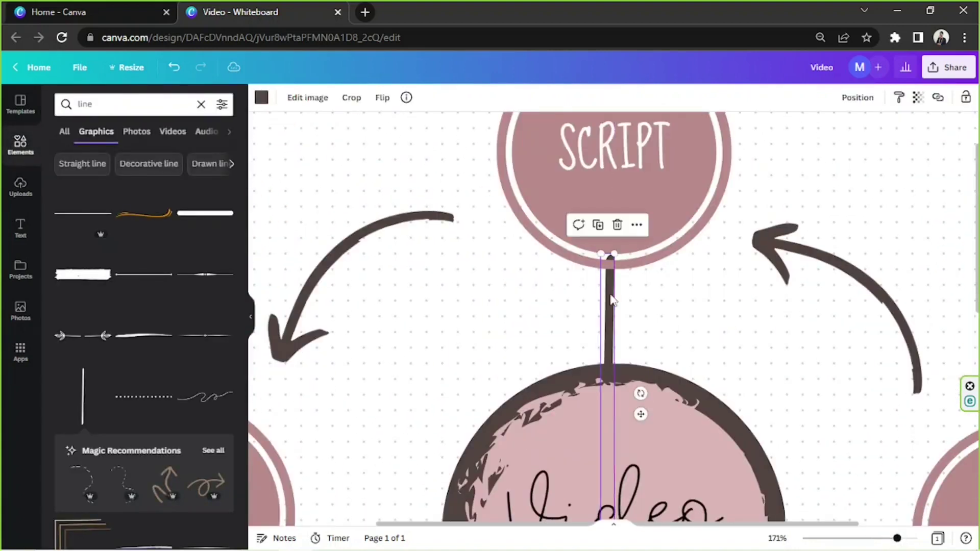
left_click_drag(612, 308, 605, 317)
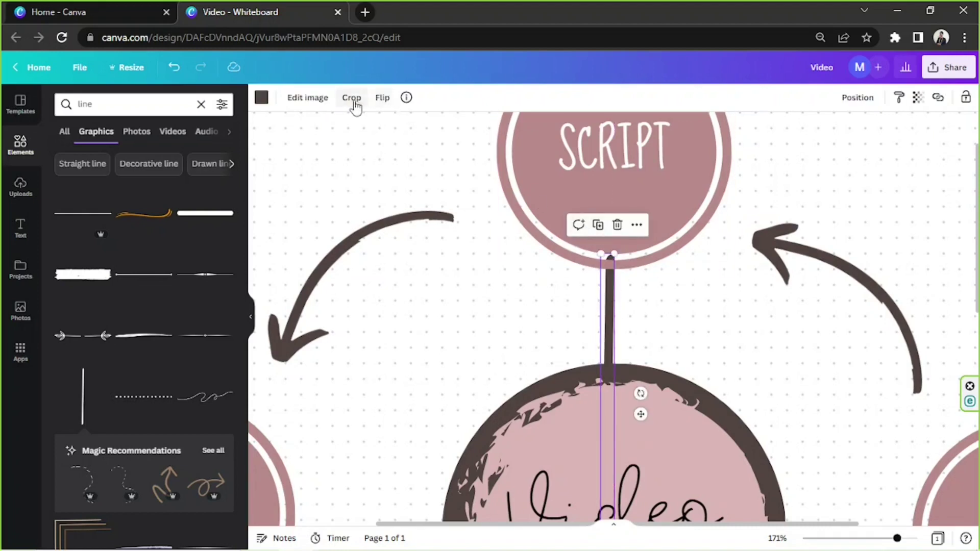
left_click(352, 98)
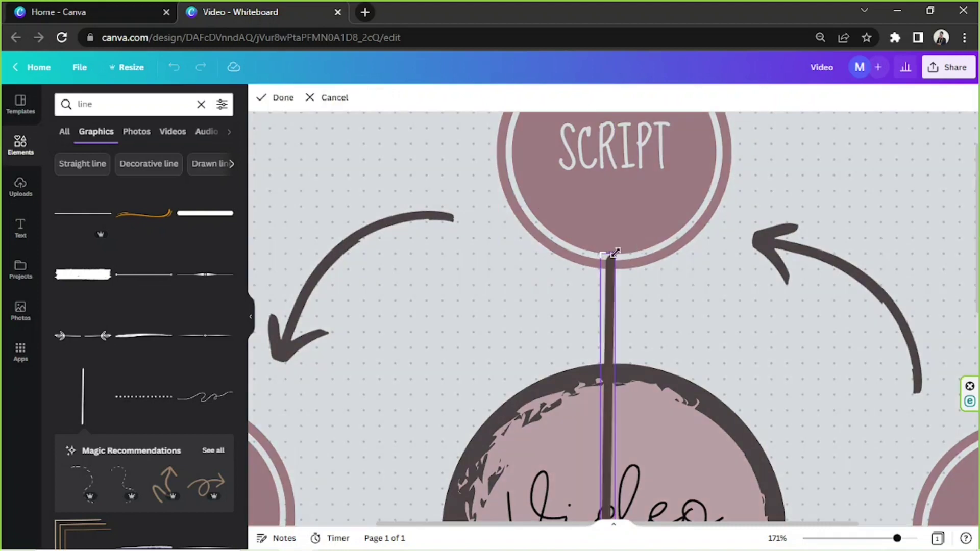
left_click(280, 98)
left_click(863, 213)
Step: Place a connector line between the centre circle and VO RECORDING
left_click_drag(896, 539, 874, 539)
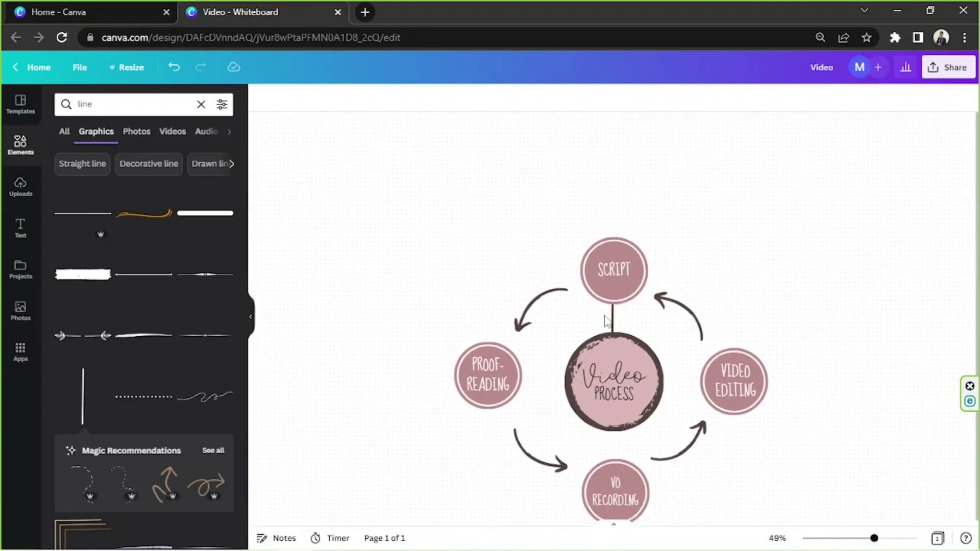
left_click(614, 319)
left_click_drag(613, 319, 622, 490)
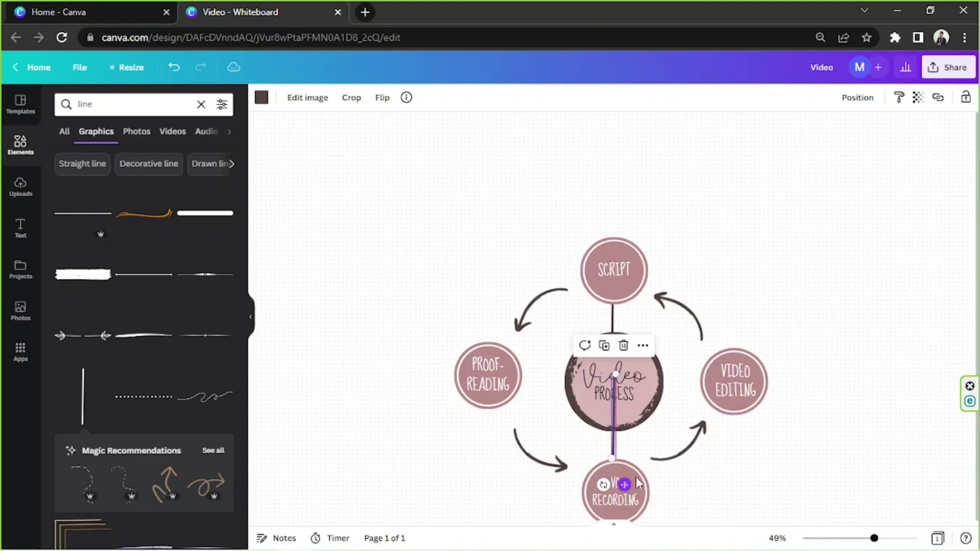
left_click(896, 539)
scroll(621, 408, "down", 4)
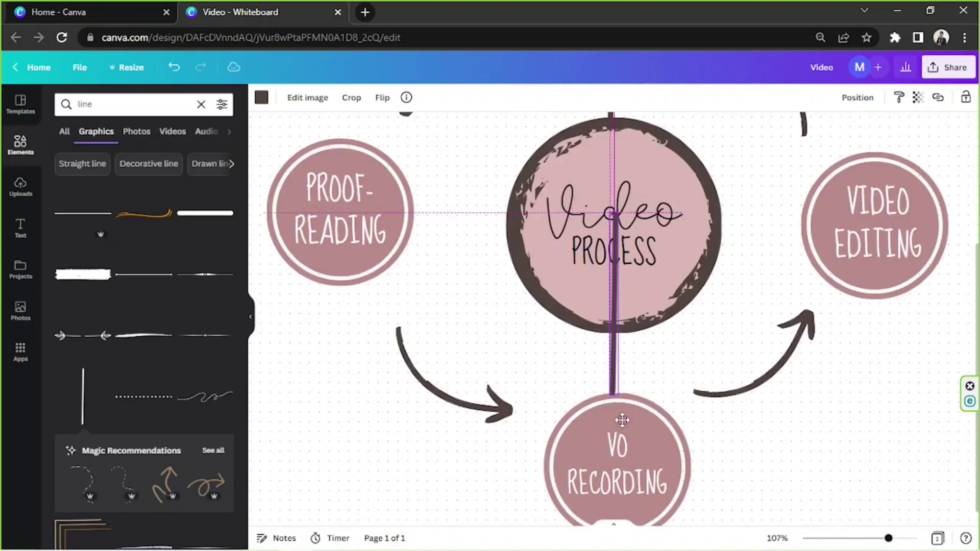
left_click(857, 97)
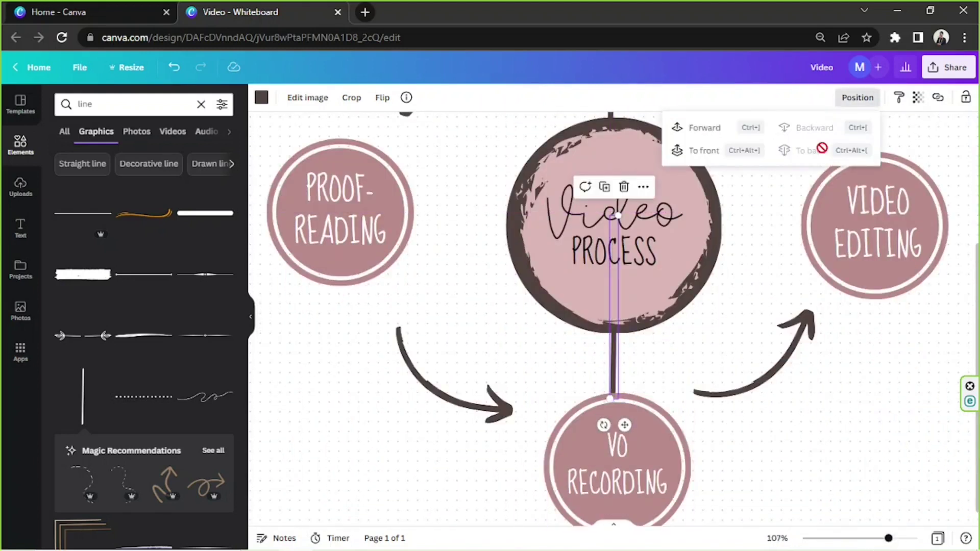
left_click(733, 309)
scroll(733, 309, "up", 2)
scroll(860, 444, "down", 1)
left_click_drag(888, 538, 880, 538)
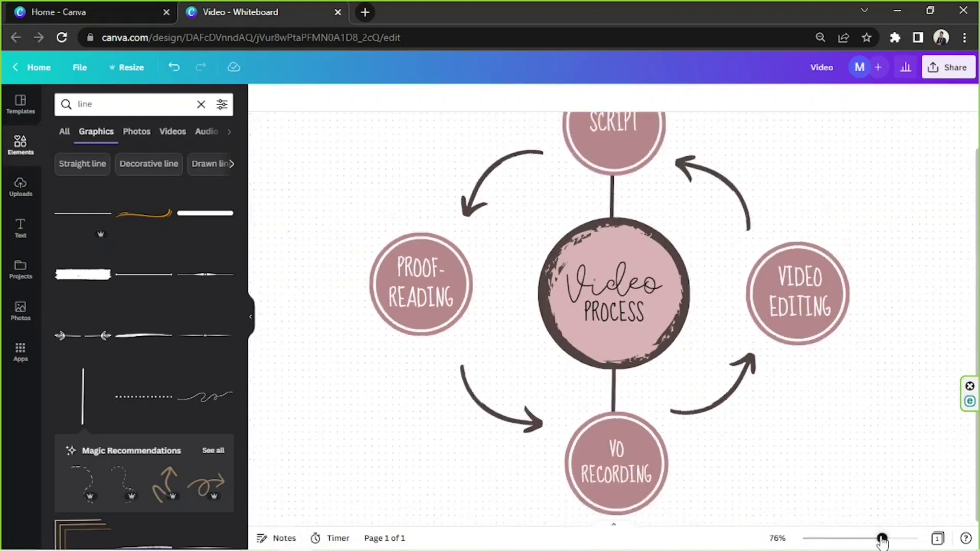
Step: Turn a line horizontal to join PROOF-READING, send it to the back, and crop it
left_click(614, 214)
left_click_drag(613, 213, 646, 347)
left_click_drag(533, 329, 465, 297)
left_click(857, 98)
left_click(818, 153)
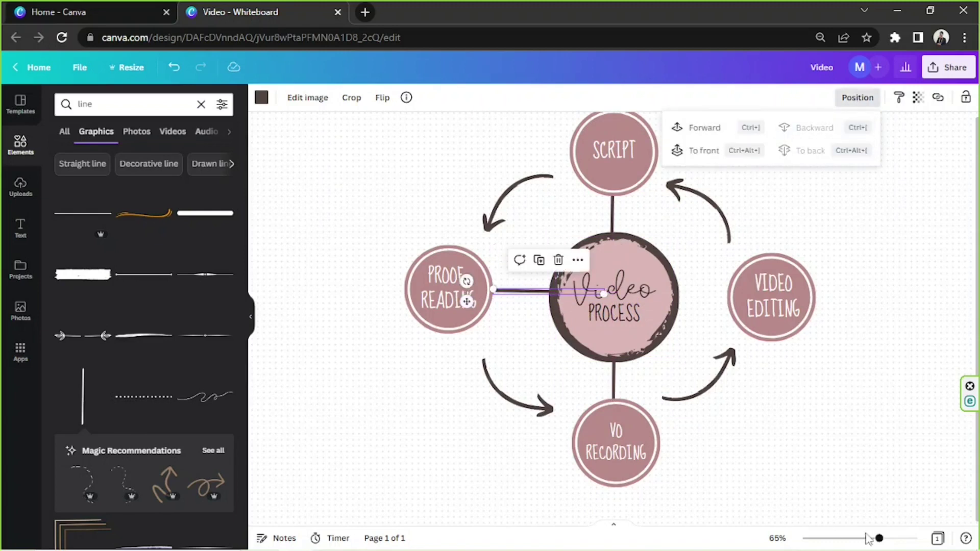
left_click_drag(879, 539, 886, 538)
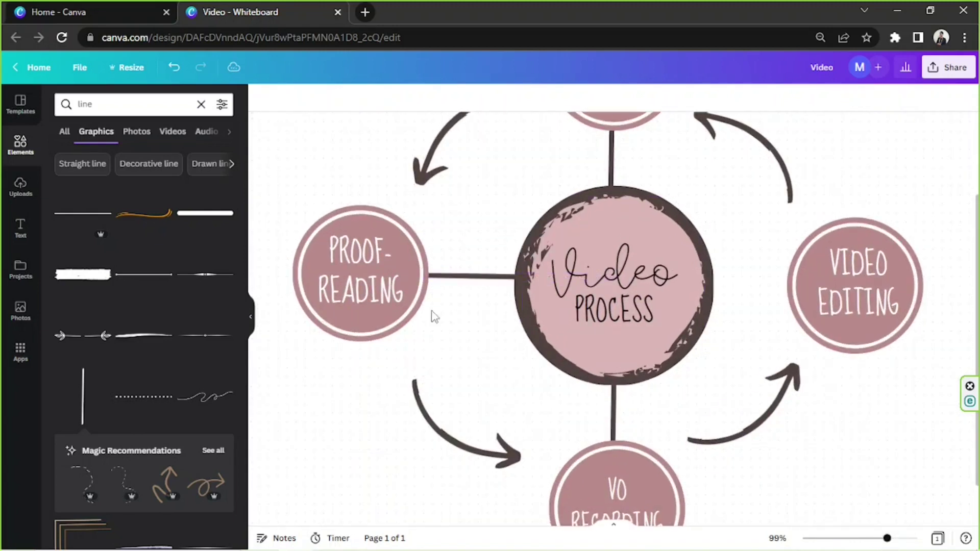
scroll(541, 440, "up", 3)
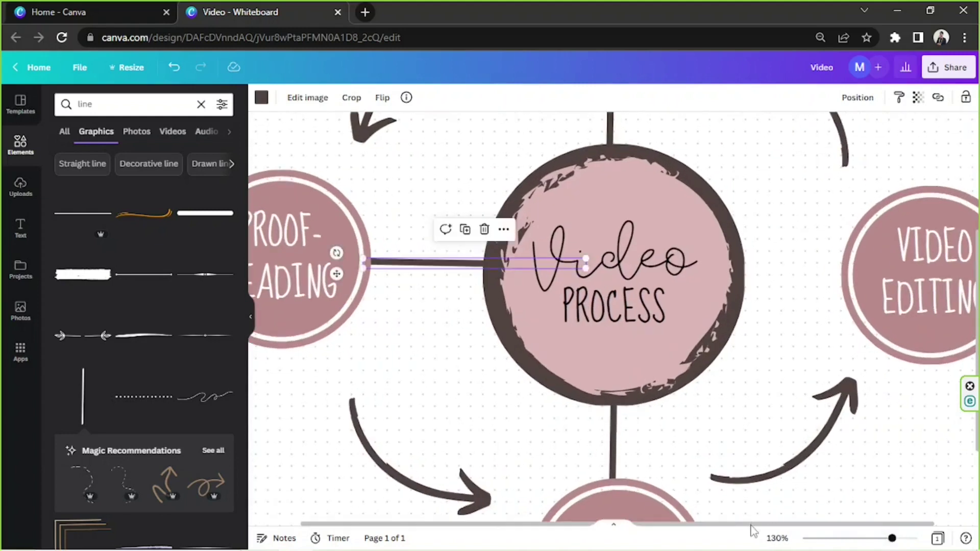
left_click_drag(673, 523, 584, 523)
double_click(626, 270)
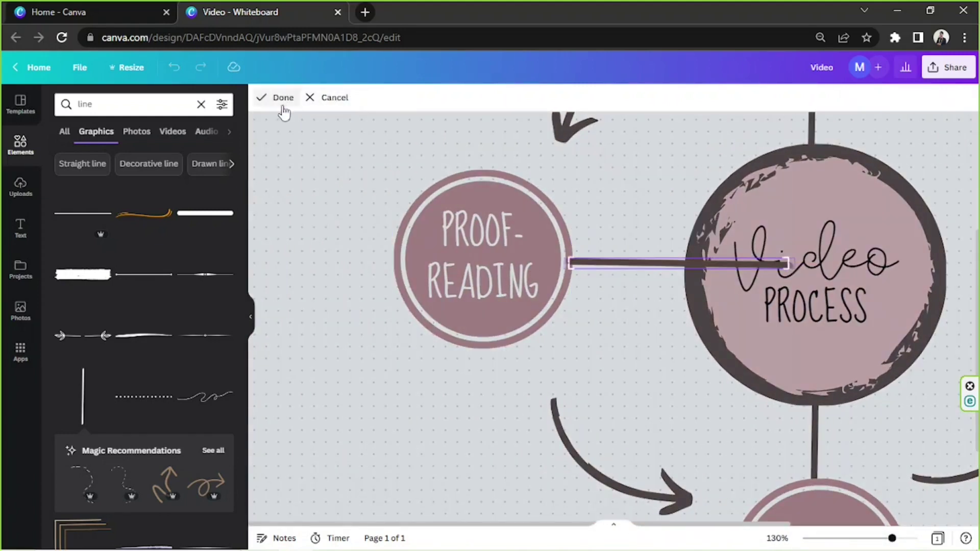
left_click(282, 100)
left_click(876, 538)
Step: Add a connector from the centre to VIDEO EDITING and send it behind the centre circle
left_click(620, 302)
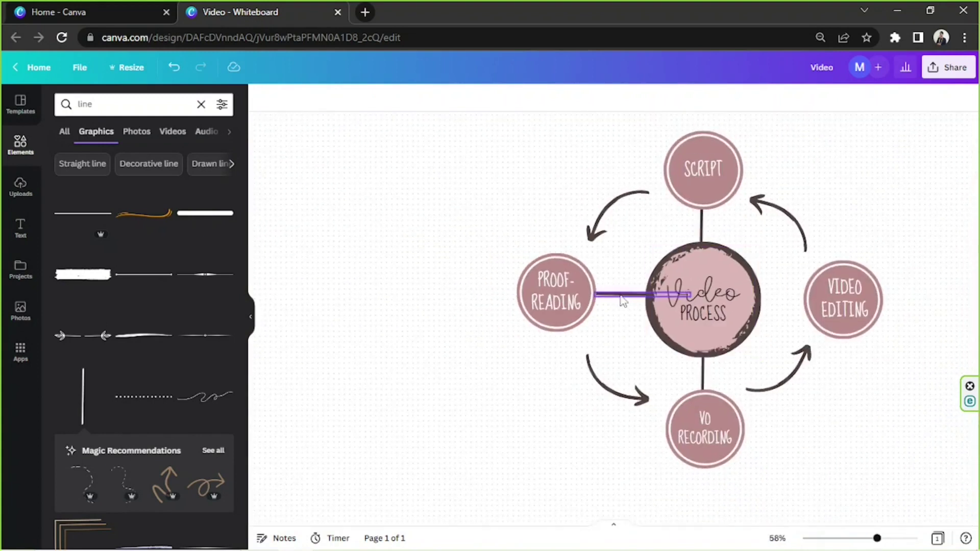
left_click_drag(540, 330, 683, 302)
left_click_drag(876, 538, 883, 538)
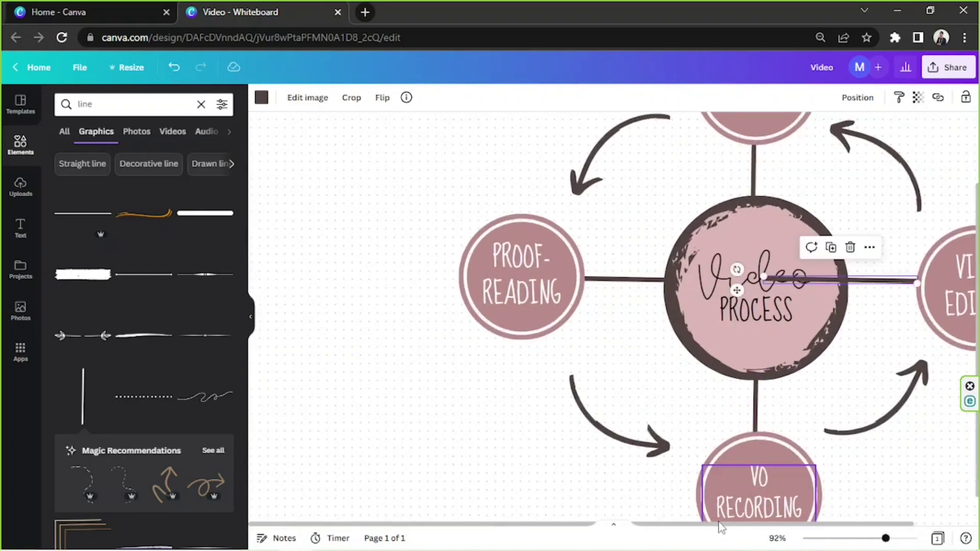
left_click_drag(719, 526, 871, 538)
left_click(857, 98)
left_click(849, 148)
left_click(811, 326)
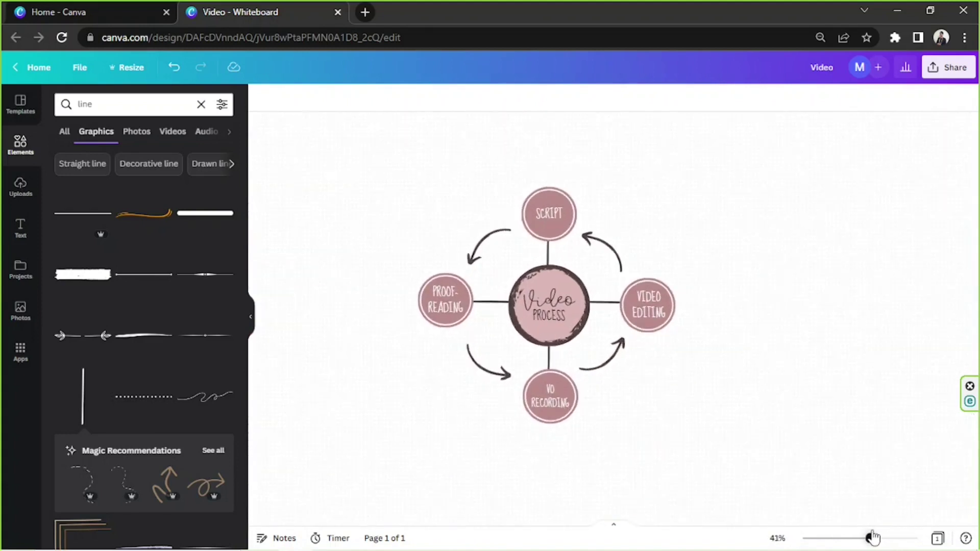
Step: Nudge the lower-left, lower-right and upper-right curved arrows evenly between their circles, zooming to 62%
left_click(461, 363)
left_click_drag(469, 371, 468, 357)
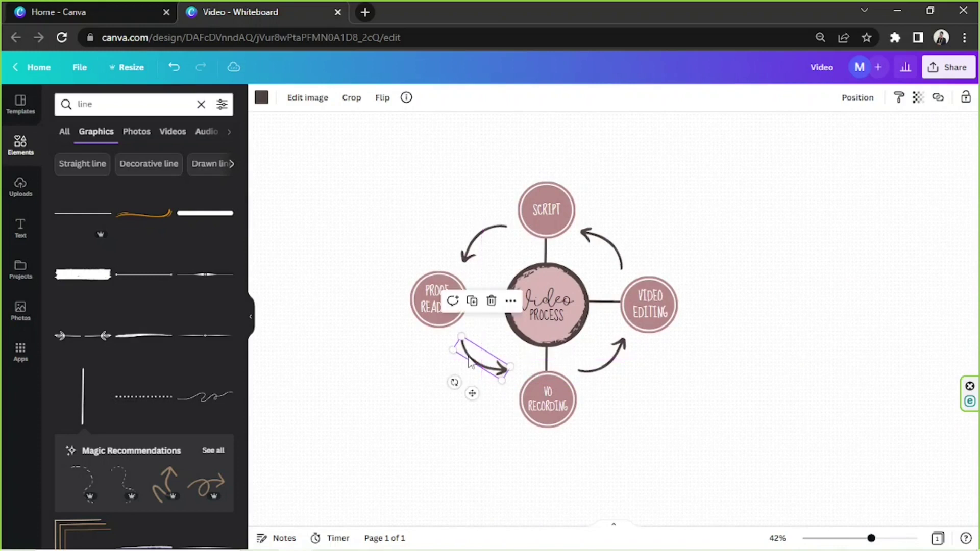
left_click(734, 412)
left_click(607, 358)
left_click_drag(607, 358, 607, 357)
left_click(602, 243)
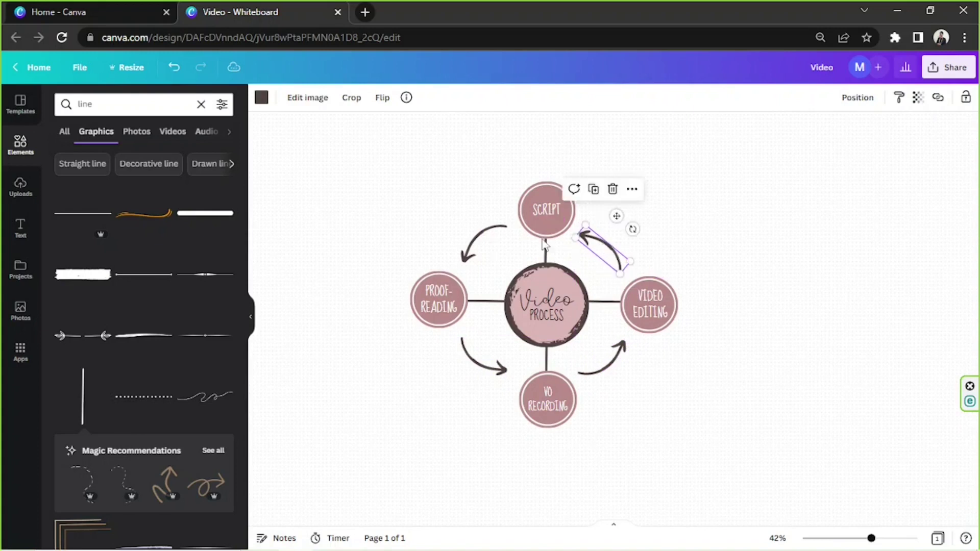
left_click_drag(485, 242, 495, 248)
left_click(854, 249)
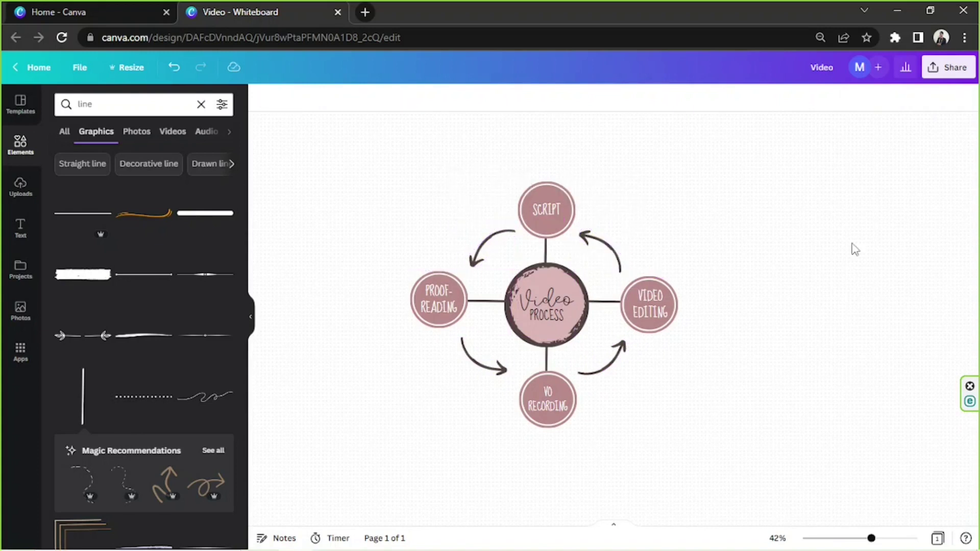
left_click_drag(488, 361, 494, 358)
left_click_drag(608, 359, 610, 358)
left_click(783, 354)
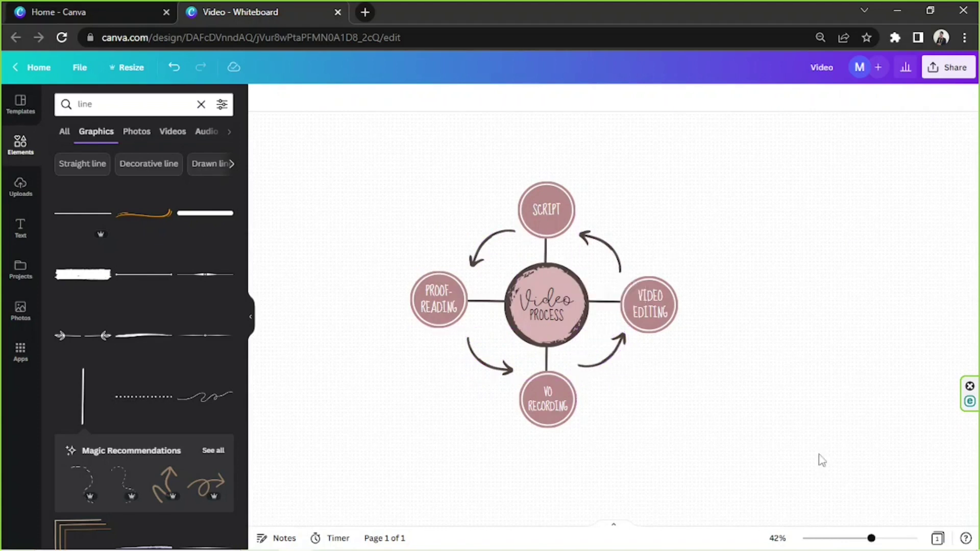
mouse_move(872, 539)
left_mouse_down()
mouse_move(859, 541)
mouse_move(868, 541)
left_mouse_up()
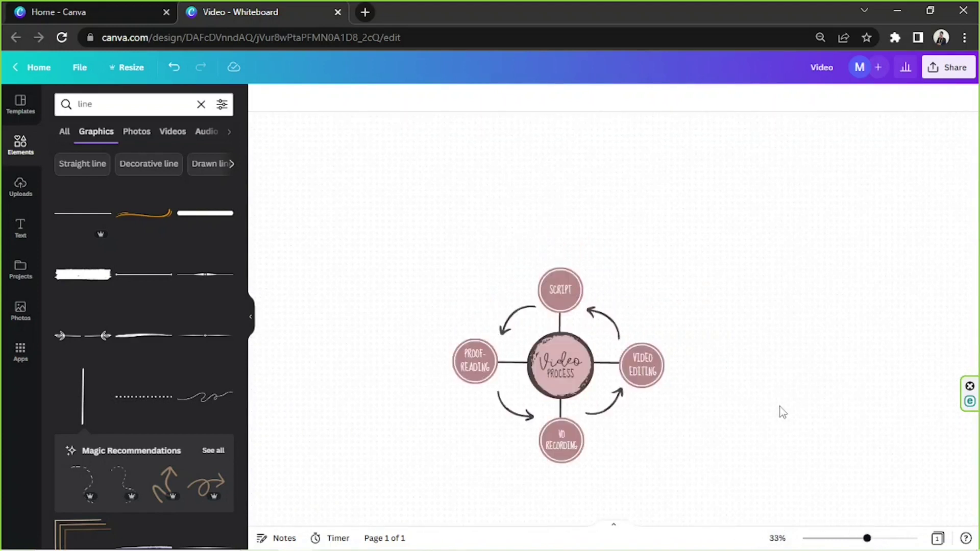
Step: Close the Elements panel, check the connections zoomed in, and marquee-select all circles, lines and arrows
left_click_drag(866, 538, 878, 538)
left_click(250, 316)
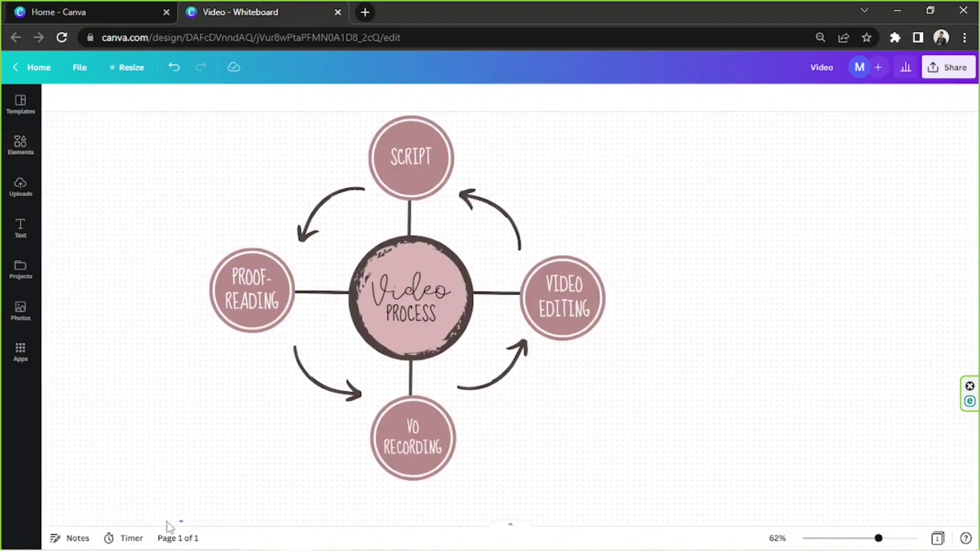
left_click_drag(886, 543, 691, 527)
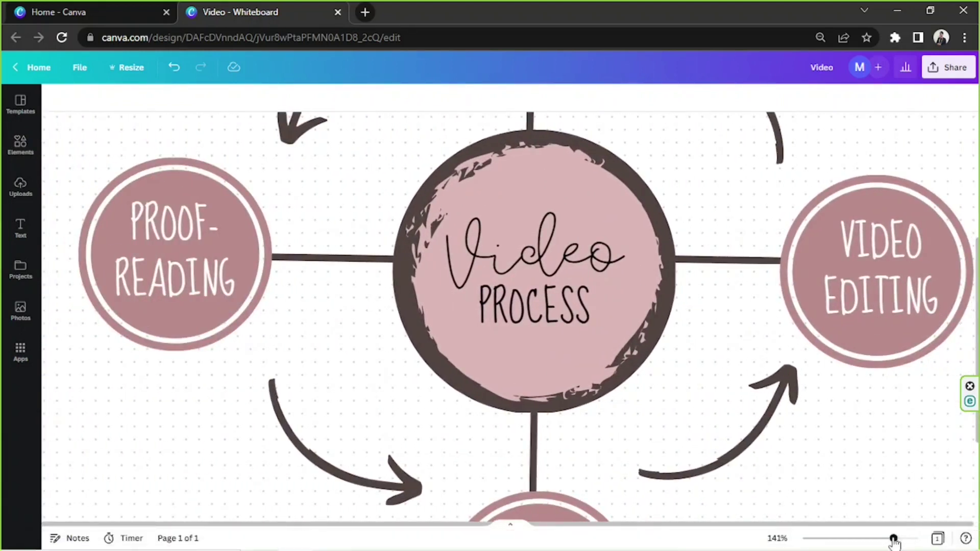
left_click_drag(892, 538, 878, 540)
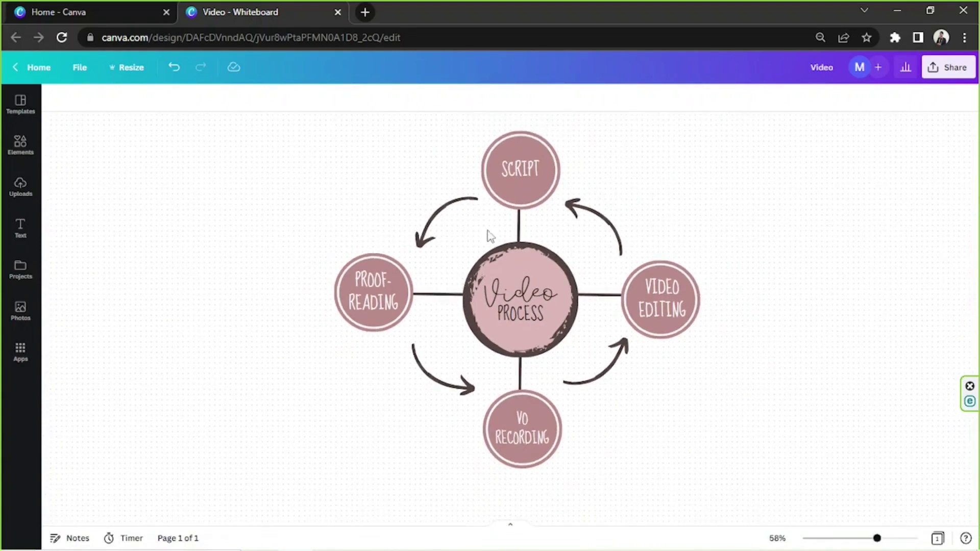
left_click_drag(336, 170, 749, 486)
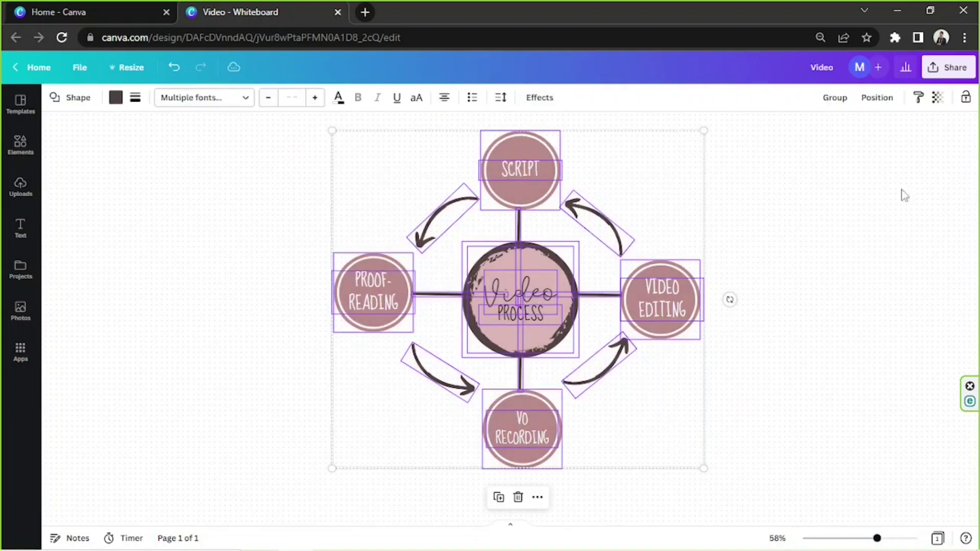
Step: Download the flowchart as a PNG image at 1,920 × 1,080 px
left_click(950, 72)
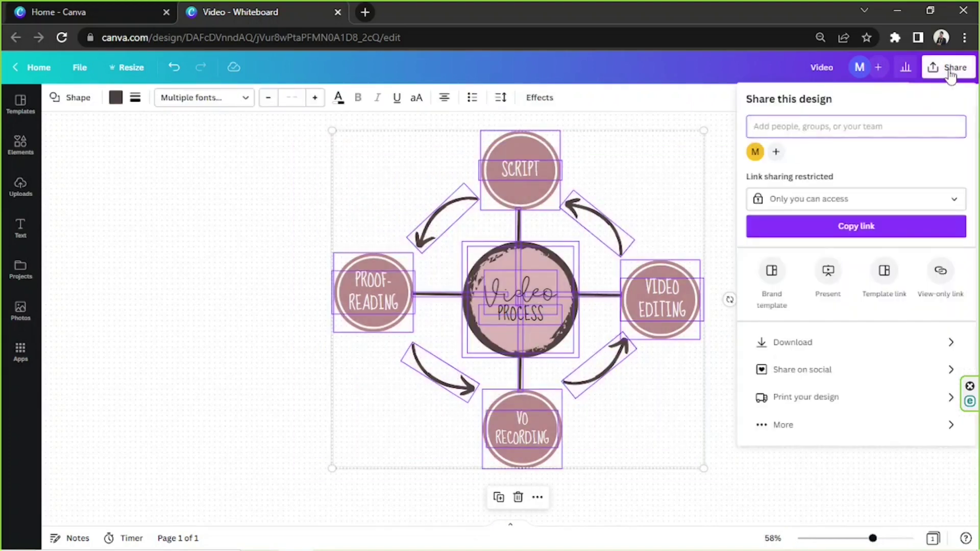
left_click(860, 353)
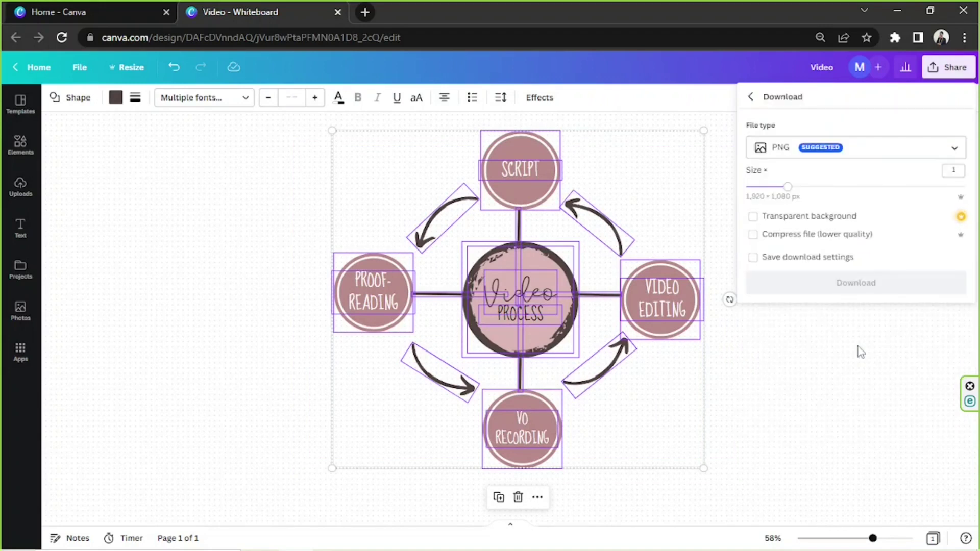
left_click(875, 149)
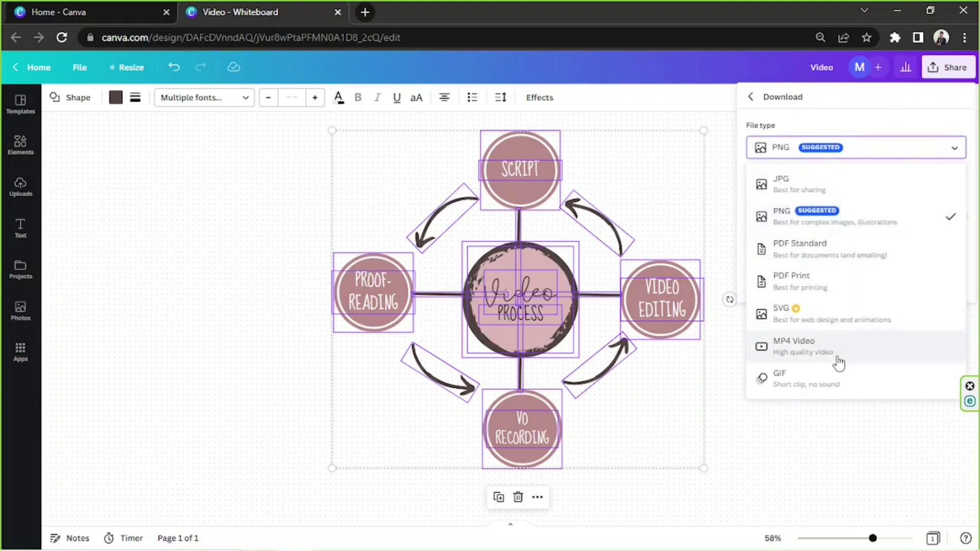
left_click(844, 153)
left_click(838, 292)
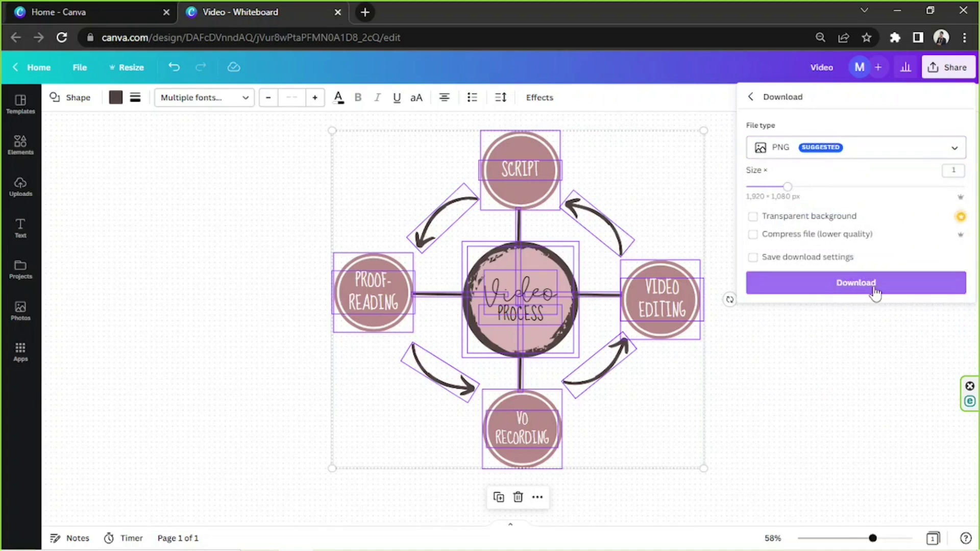